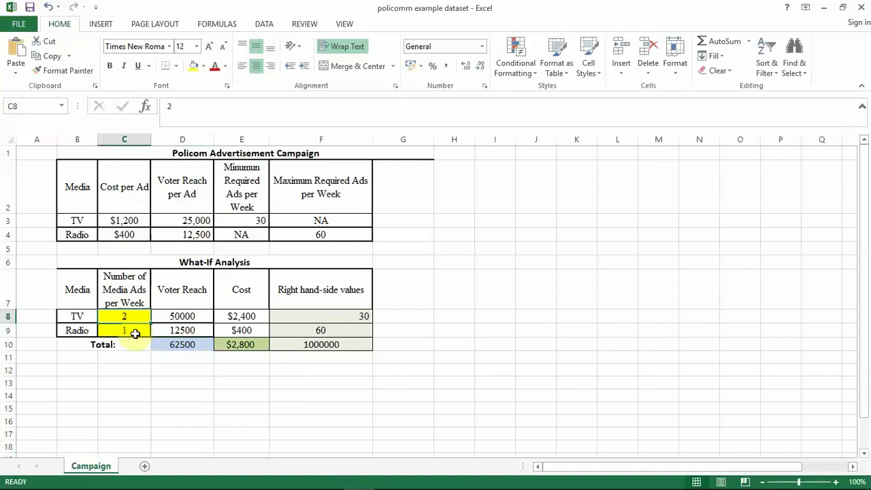
# - Set the number of TV ads per week in the What-If Analysis table to 1 and check the TV voter reach formula
pyautogui.click(136, 333)
pyautogui.press('Right')
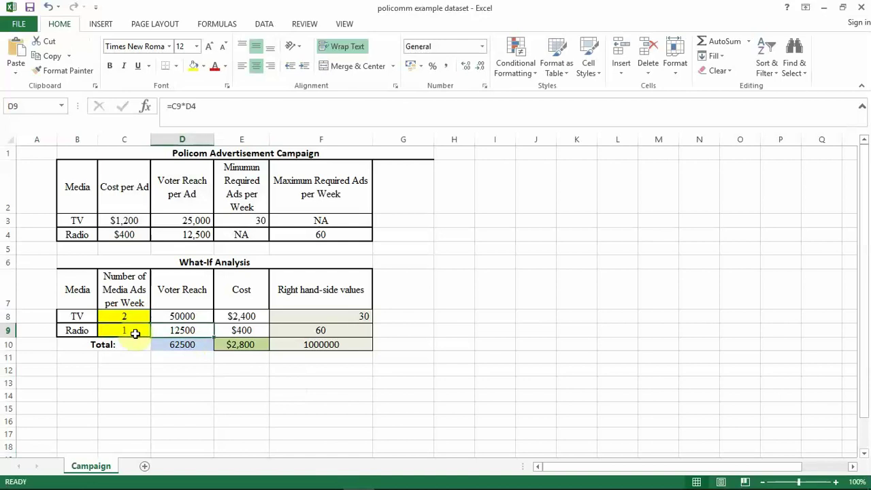
pyautogui.press('Up')
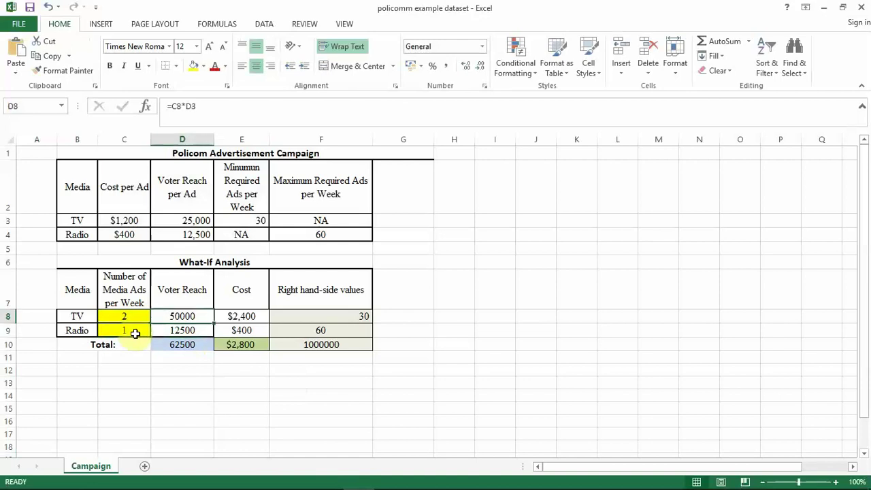
pyautogui.press('Left')
pyautogui.write('1')
pyautogui.press('Return')
pyautogui.press('Up')
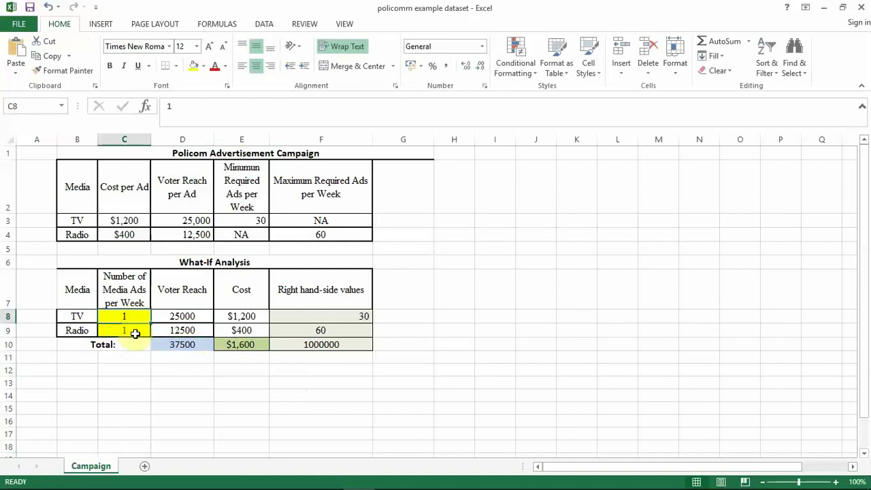
pyautogui.press('Right')
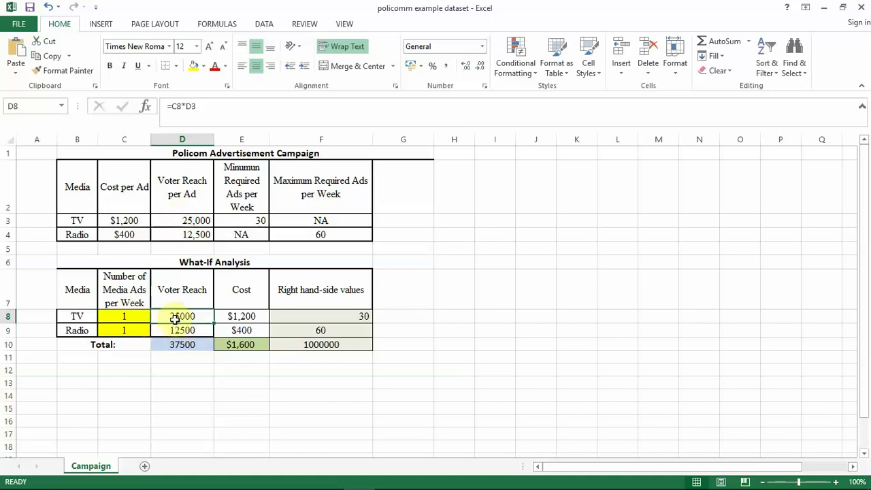
# - Set the number of TV ads per week to 2 and check the TV and Radio voter reach formulas
pyautogui.click(126, 317)
pyautogui.write('2')
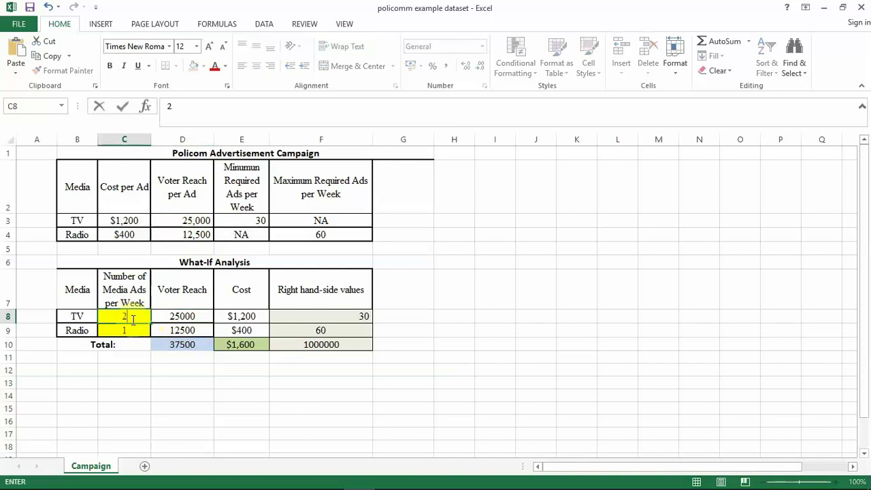
pyautogui.click(134, 319)
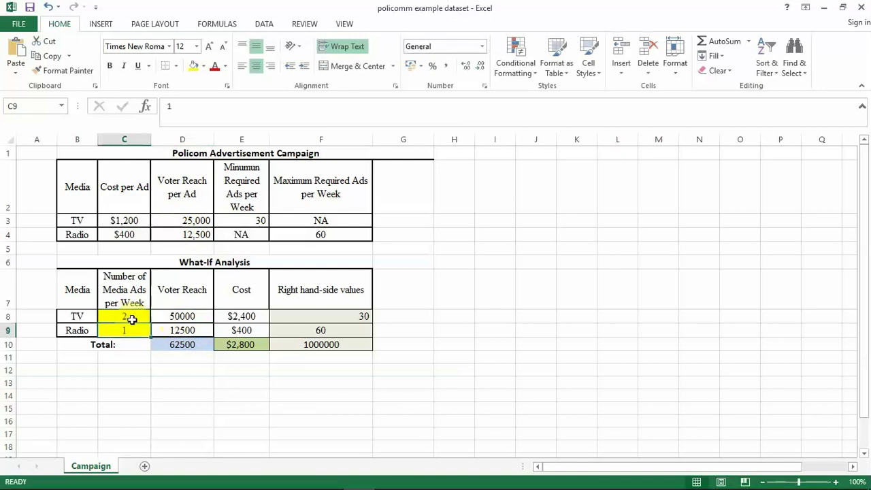
pyautogui.press('Right')
pyautogui.click(203, 319)
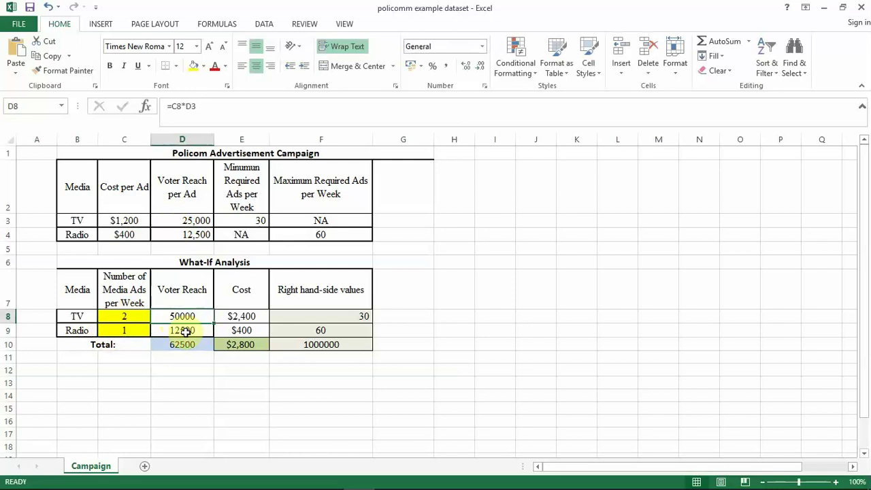
pyautogui.click(186, 331)
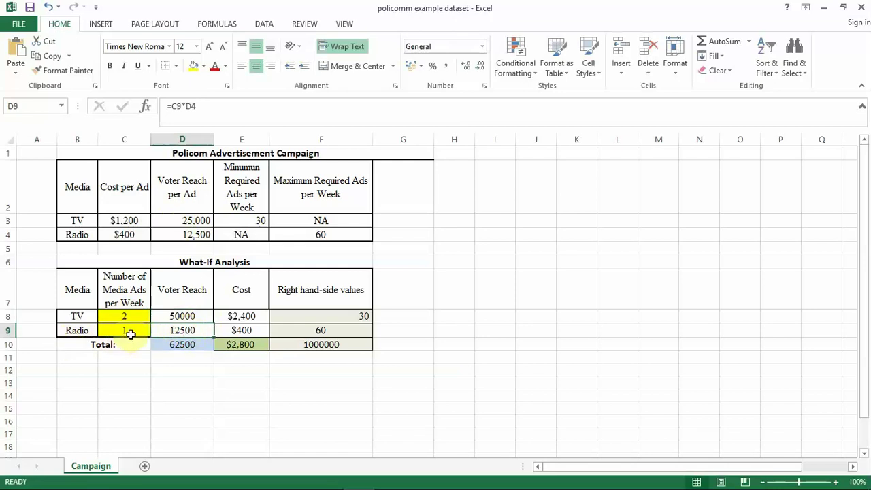
# - Set the number of Radio ads per week in the What-If Analysis table to 3
pyautogui.click(130, 329)
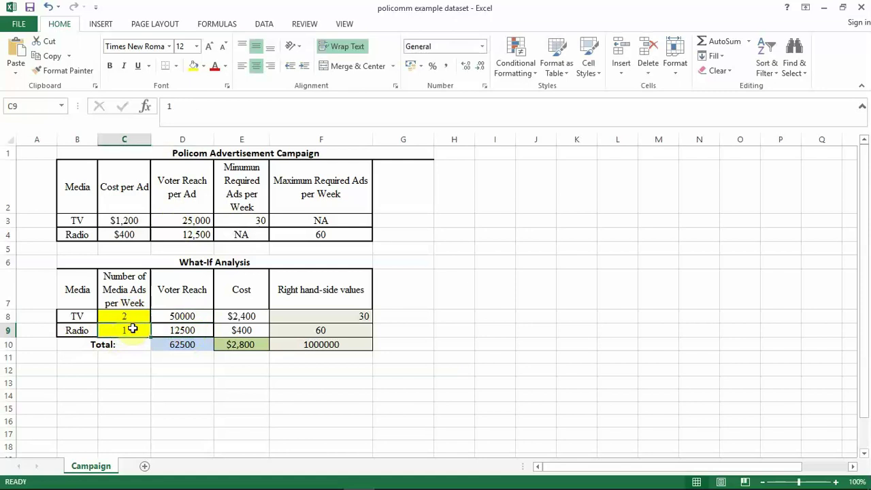
pyautogui.write('3')
pyautogui.press('Tab')
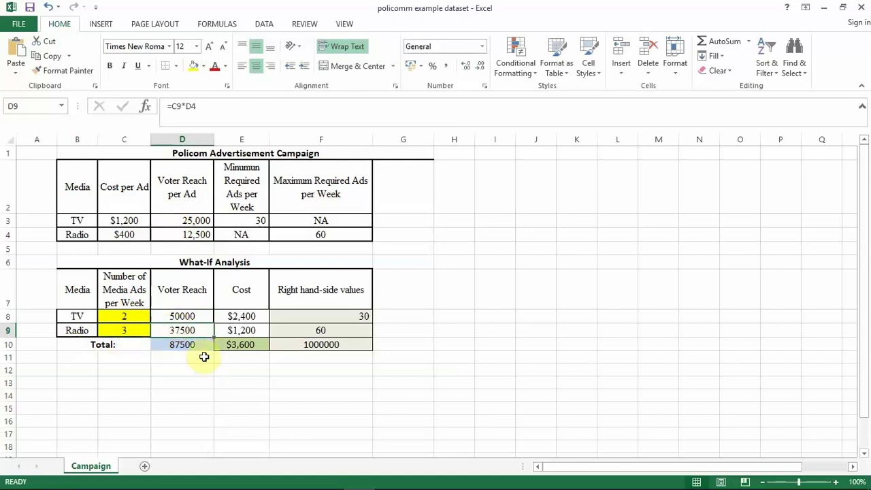
# - Examine the TV, Radio and total cost formulas and the total voter reach formula in the What-If Analysis table
pyautogui.click(248, 318)
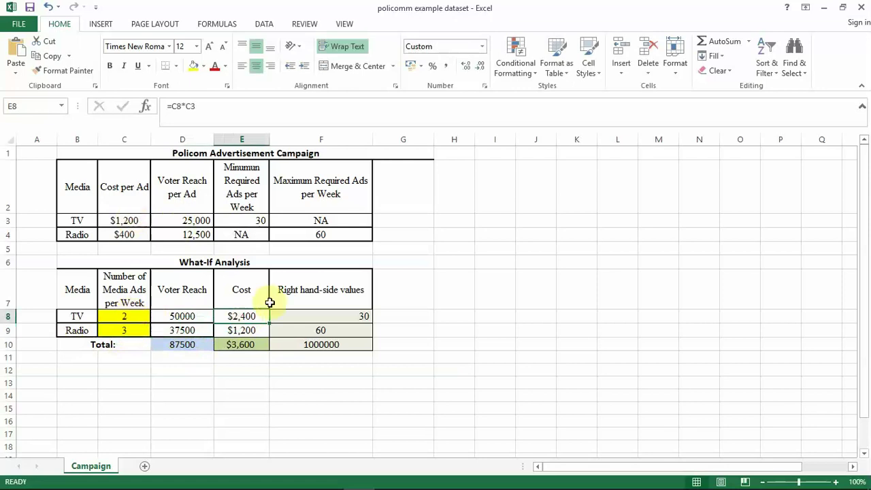
pyautogui.click(226, 333)
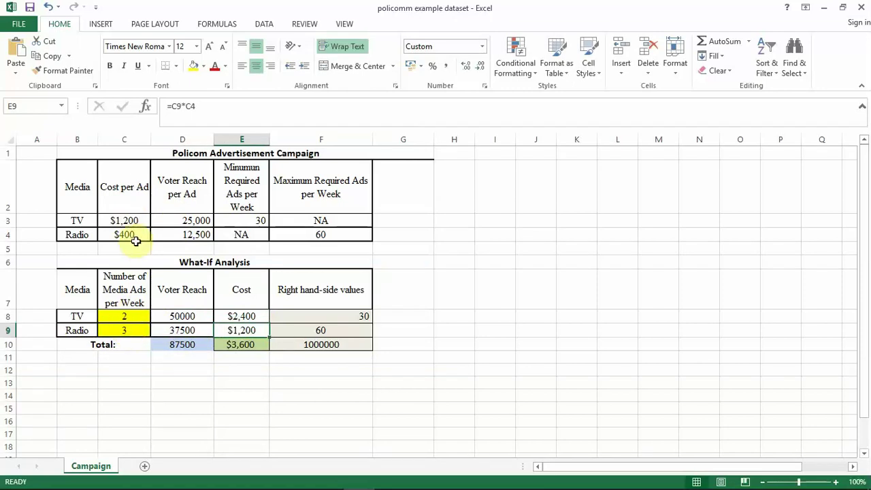
pyautogui.click(259, 344)
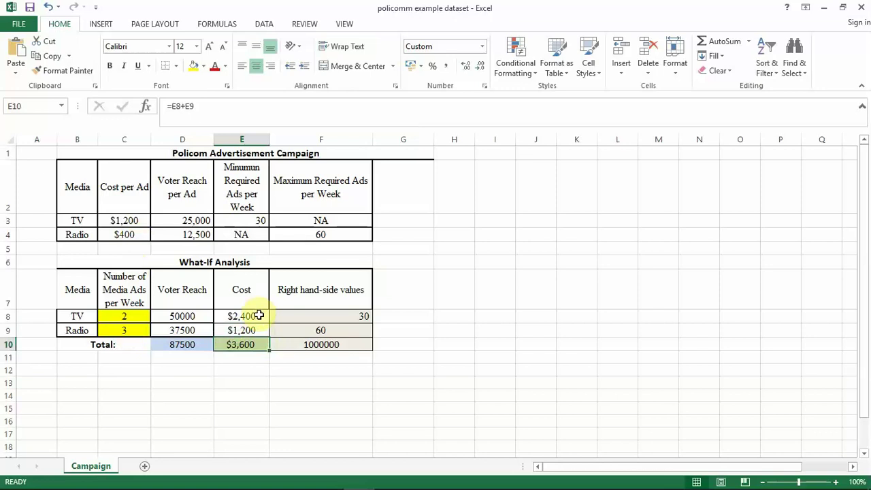
pyautogui.click(259, 316)
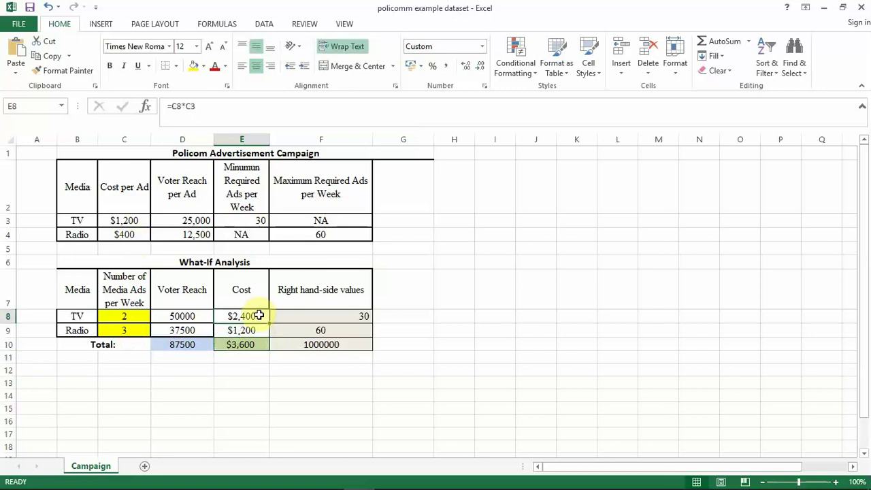
pyautogui.click(259, 330)
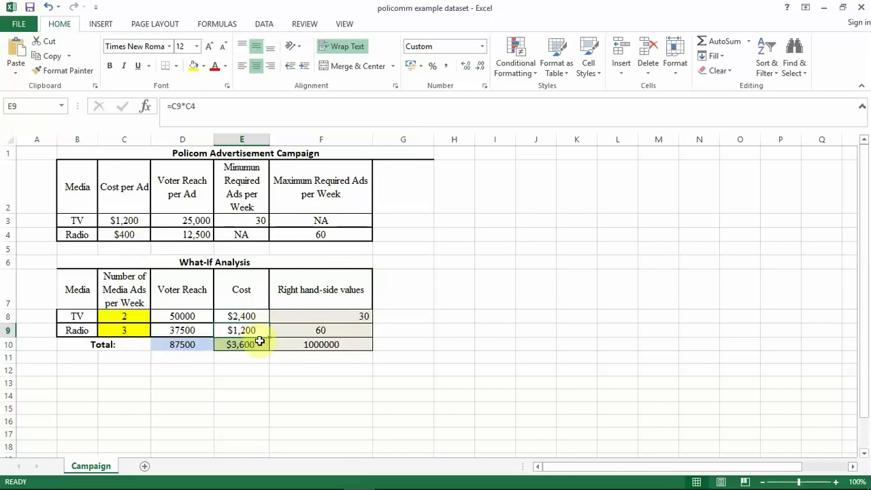
pyautogui.click(260, 345)
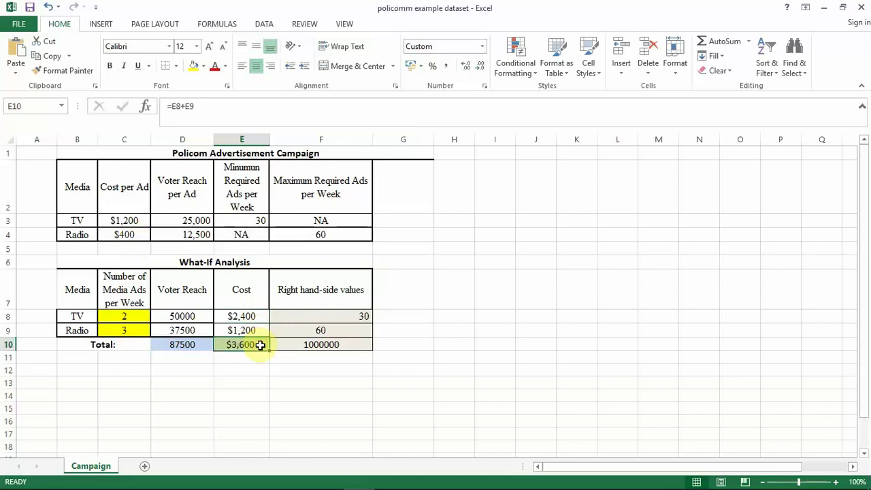
pyautogui.click(190, 345)
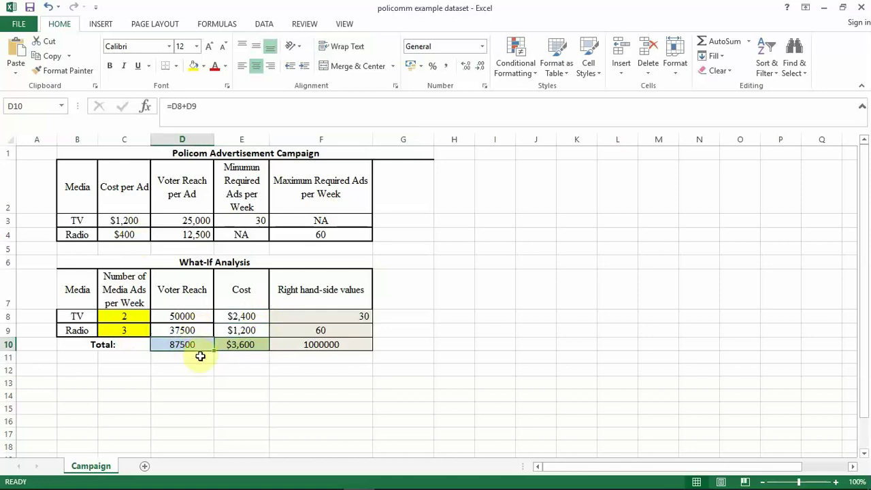
# - Inspect the contents of the right-hand-side value cells for TV, Radio and the total row
pyautogui.click(344, 317)
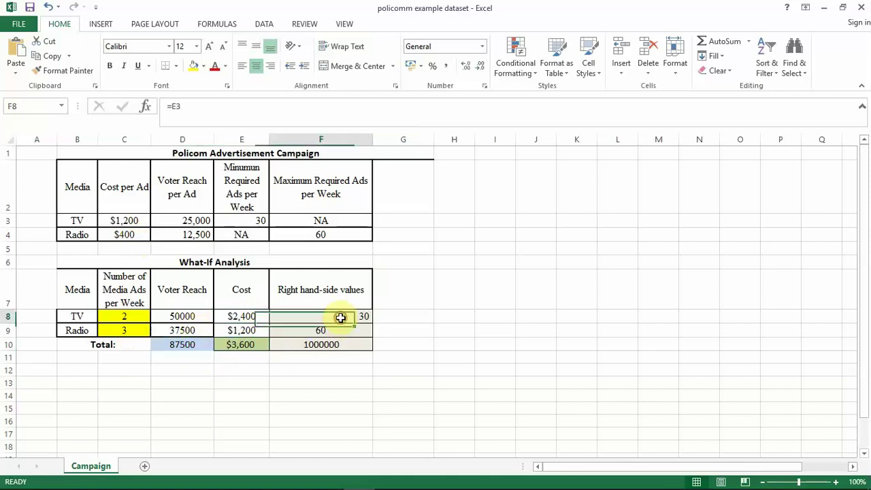
pyautogui.click(345, 328)
pyautogui.hotkey('ctrl', 'c')
pyautogui.press('Escape')
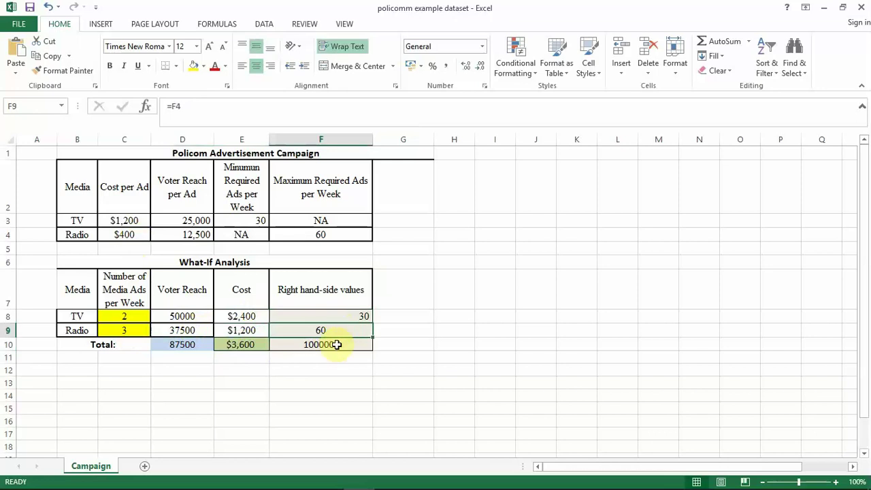
pyautogui.click(336, 346)
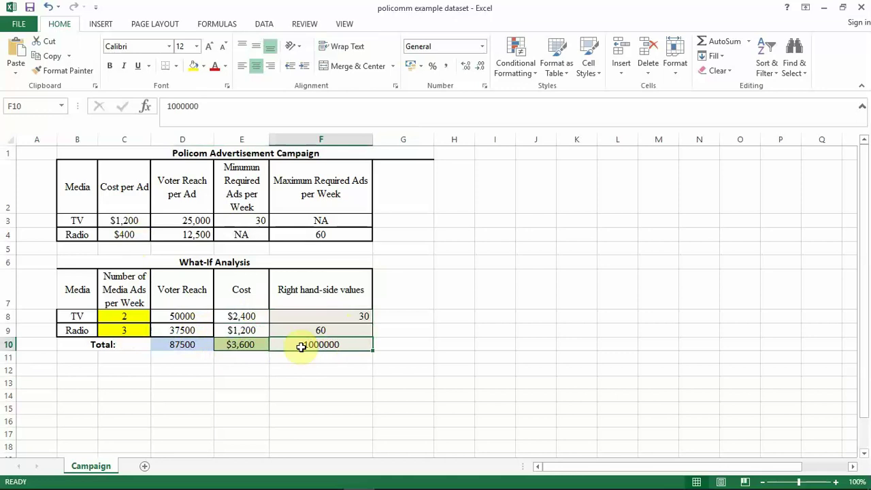
pyautogui.click(330, 319)
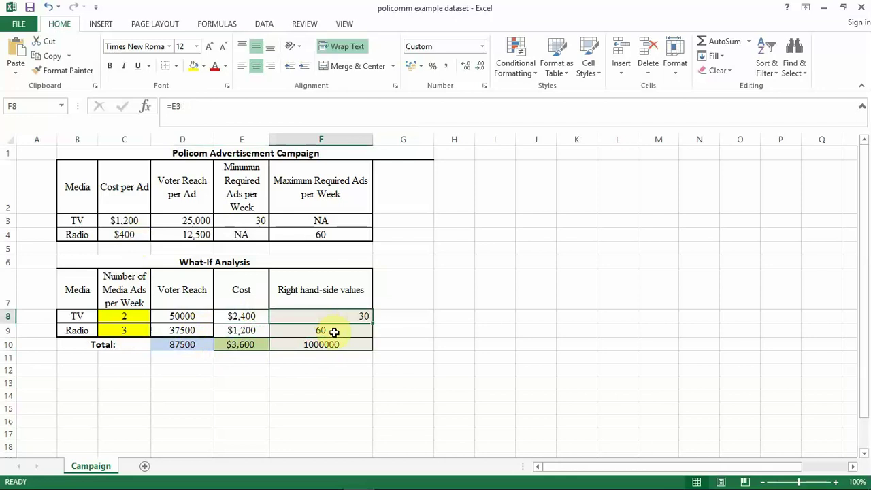
pyautogui.click(335, 332)
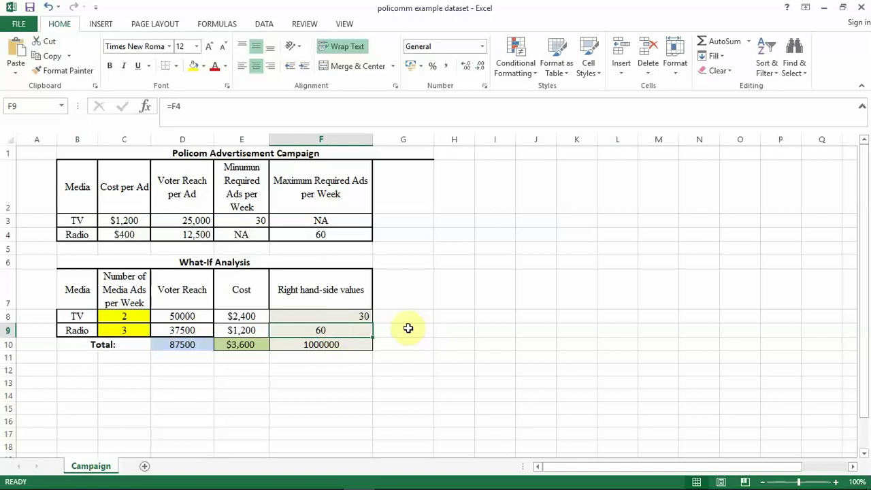
# - Compare the total voter reach cell with its right-hand-side value, and review the TV and Radio limits and the total cost cell
pyautogui.click(20, 25)
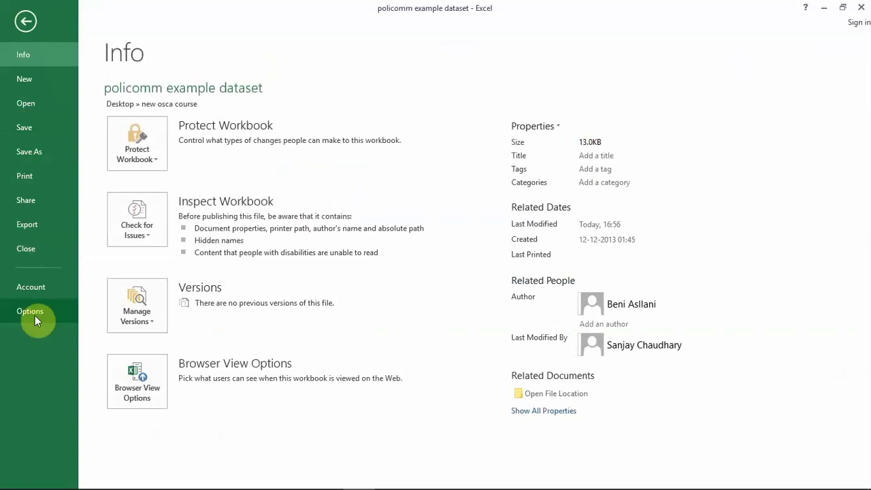
pyautogui.click(26, 22)
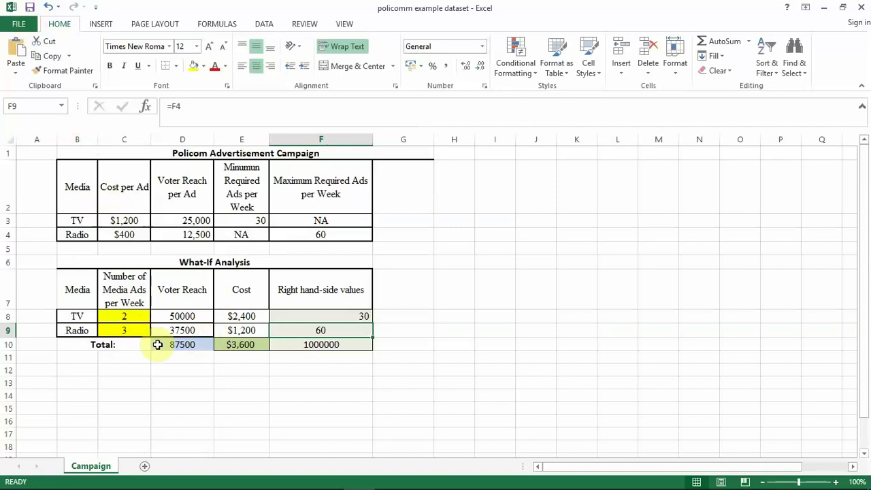
pyautogui.click(194, 346)
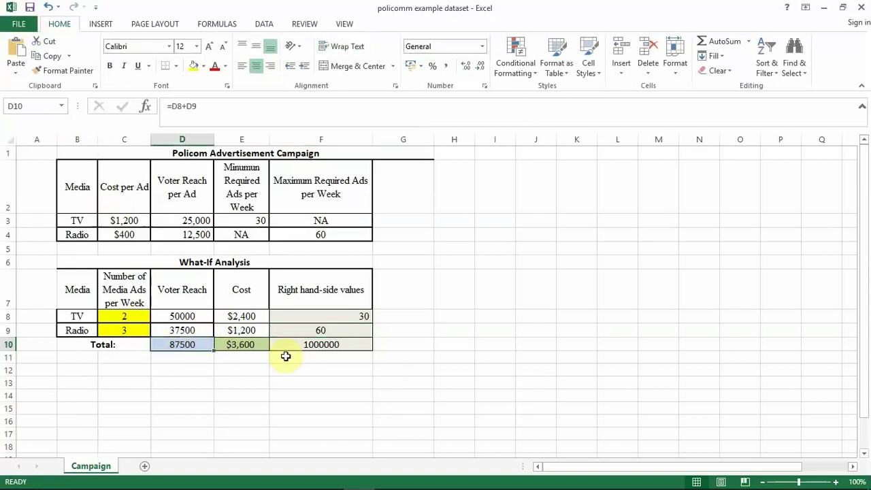
pyautogui.click(325, 347)
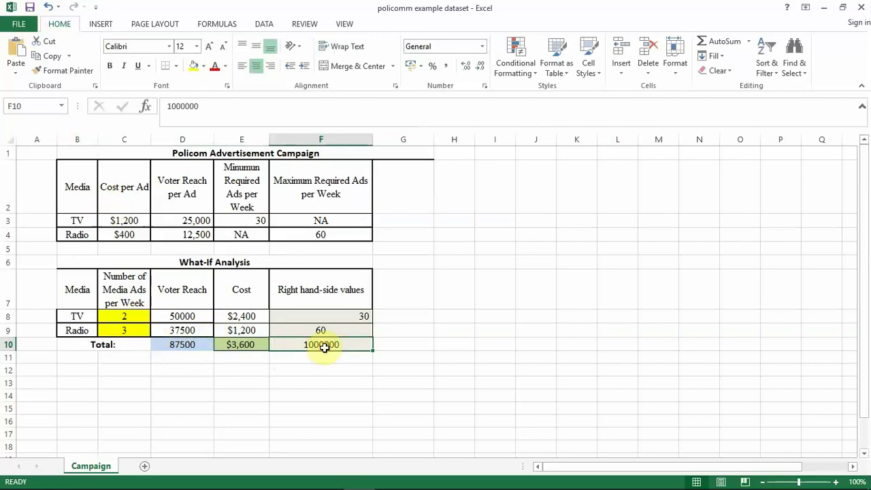
pyautogui.click(359, 316)
pyautogui.click(354, 330)
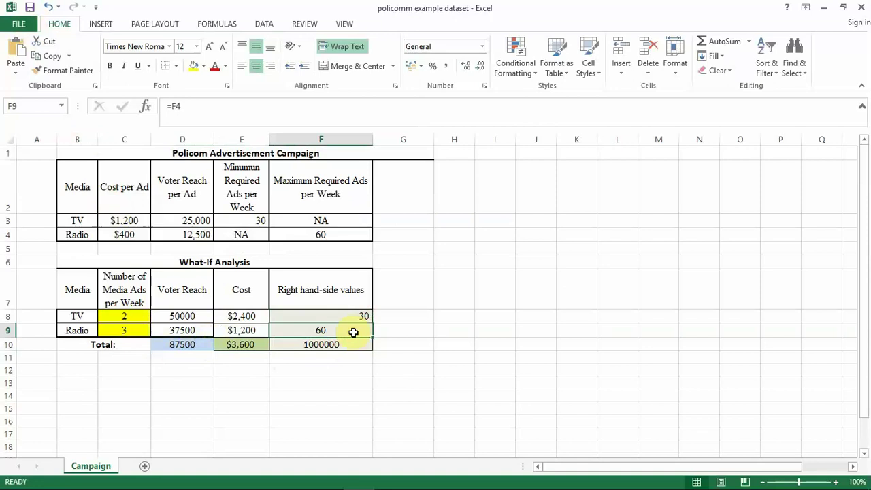
pyautogui.click(253, 347)
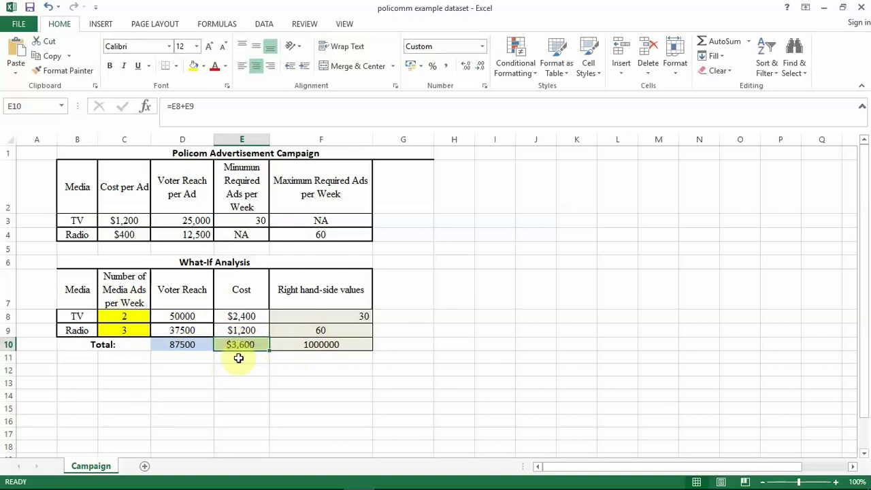
# - Open the list of available add-ins from the program options, with Excel Add-ins as the type to manage
pyautogui.click(20, 25)
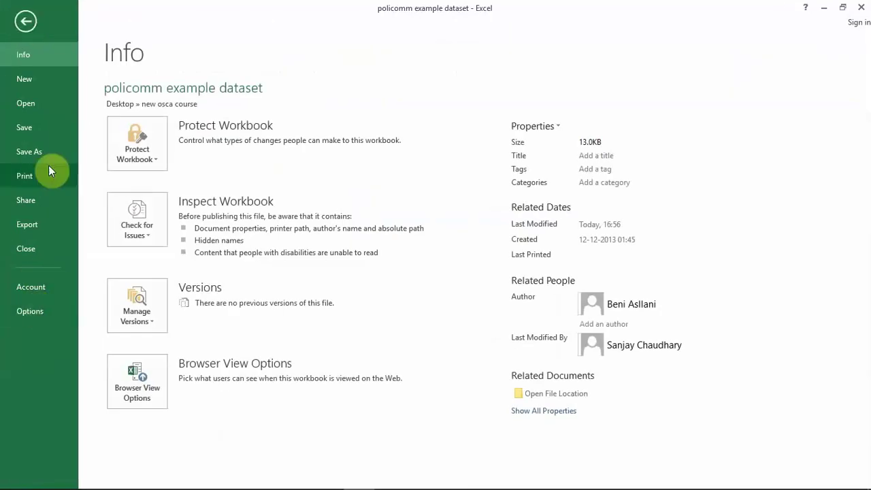
pyautogui.click(25, 23)
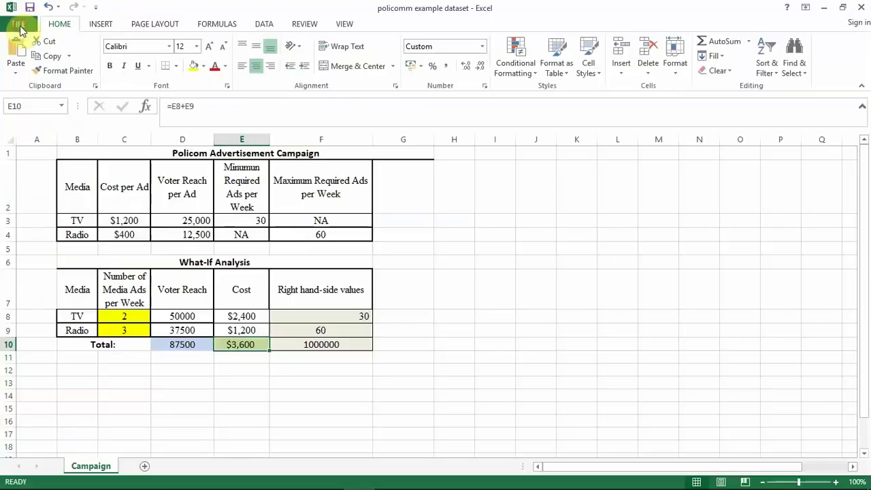
pyautogui.click(20, 28)
pyautogui.click(28, 314)
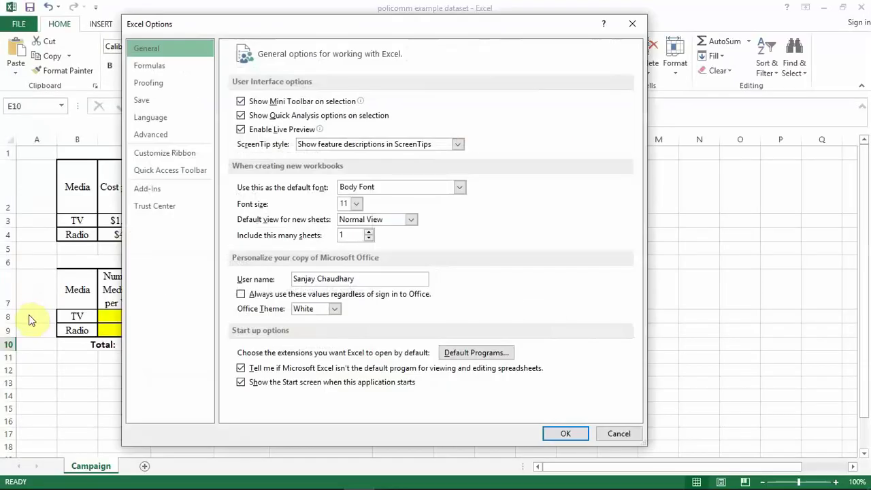
pyautogui.click(153, 188)
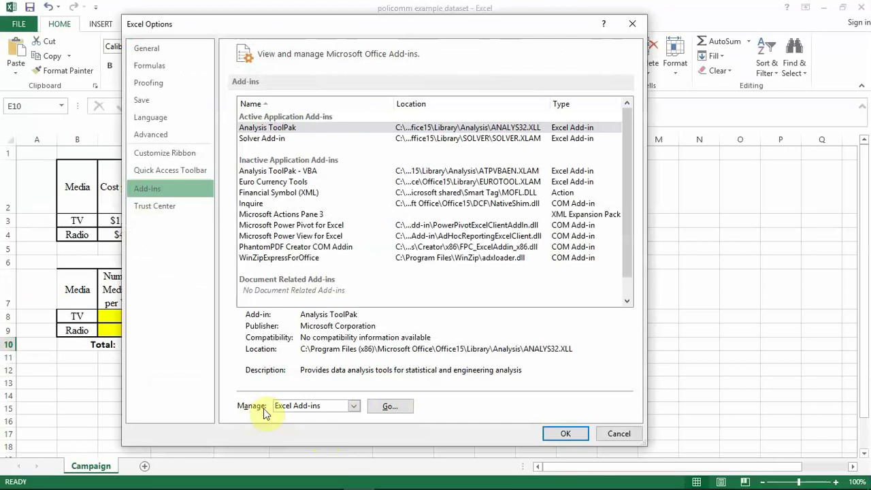
pyautogui.click(353, 406)
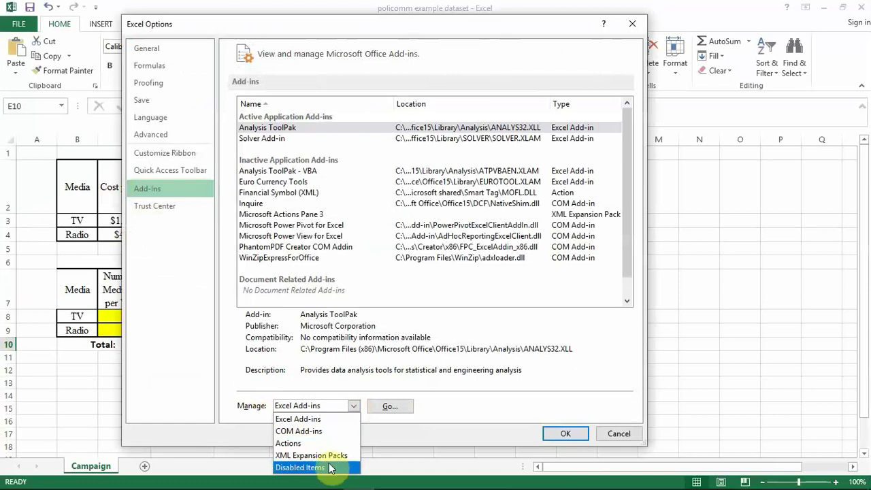
pyautogui.click(327, 420)
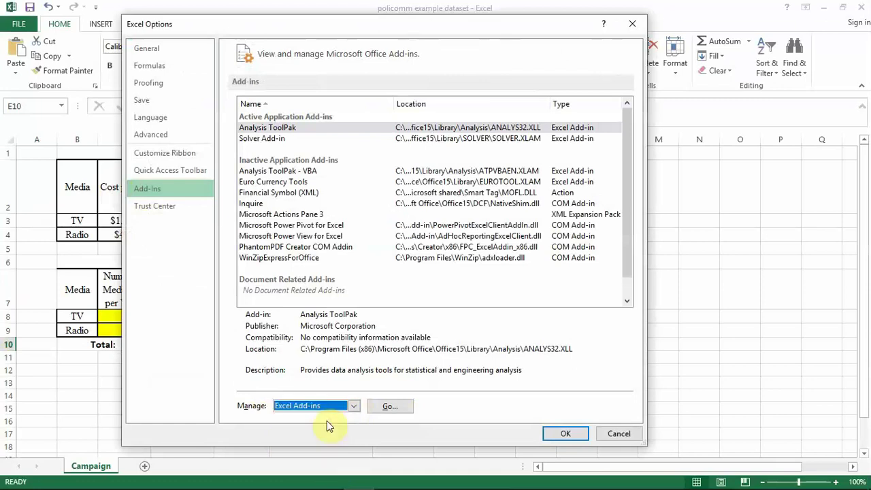
pyautogui.click(389, 407)
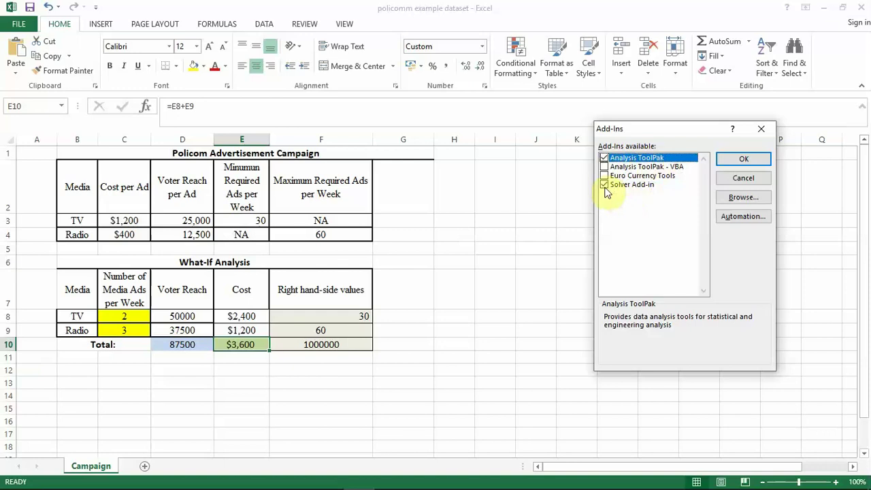
# - Activate the Analysis ToolPak and Solver Add-in, and check the list of Data Analysis tools
pyautogui.click(737, 164)
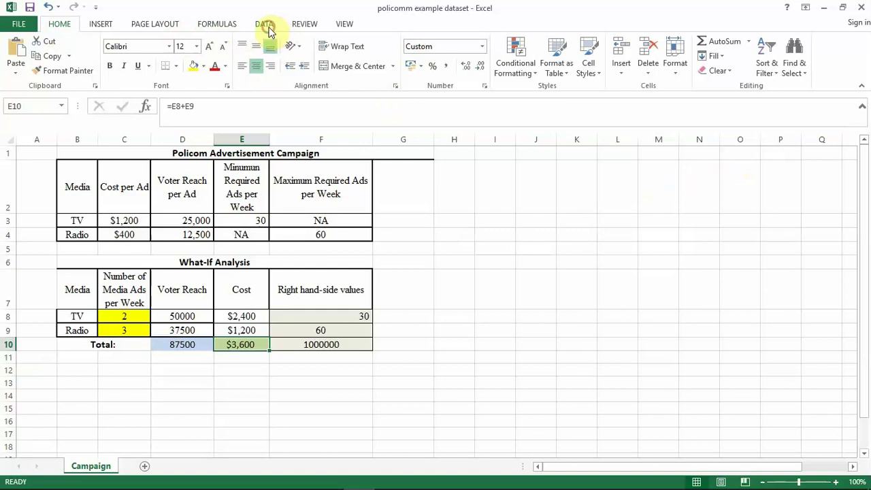
pyautogui.click(269, 31)
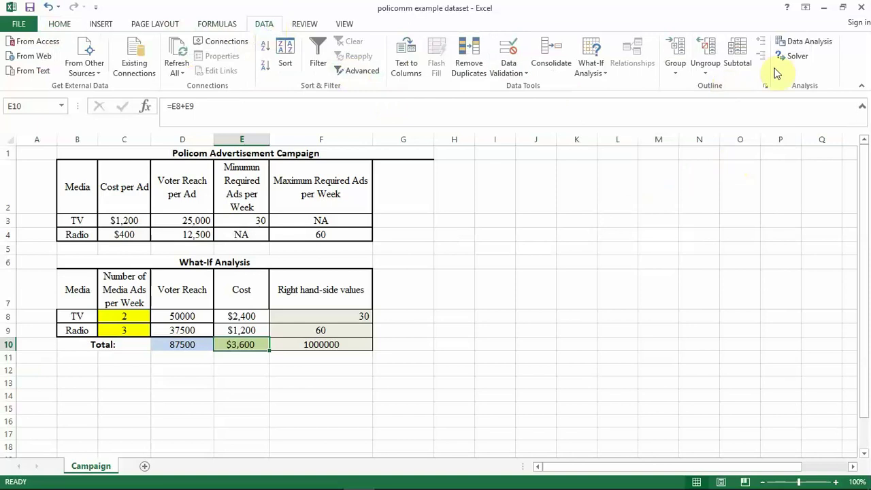
pyautogui.click(814, 43)
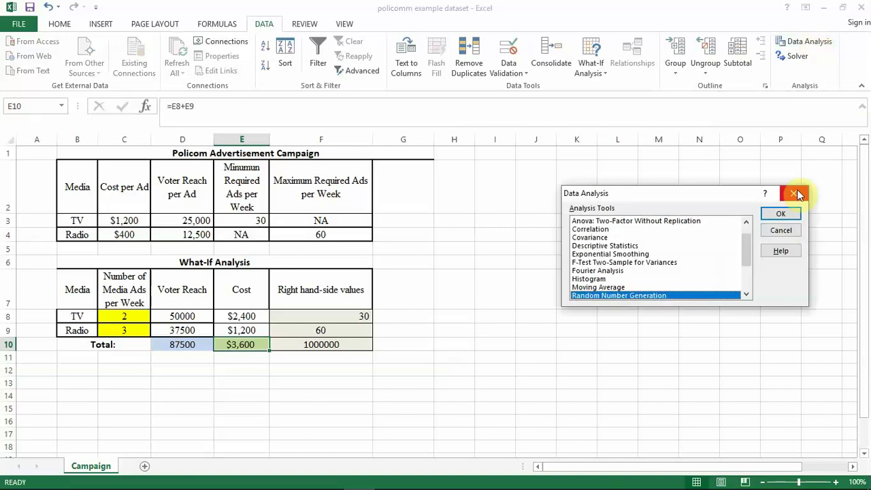
pyautogui.click(797, 194)
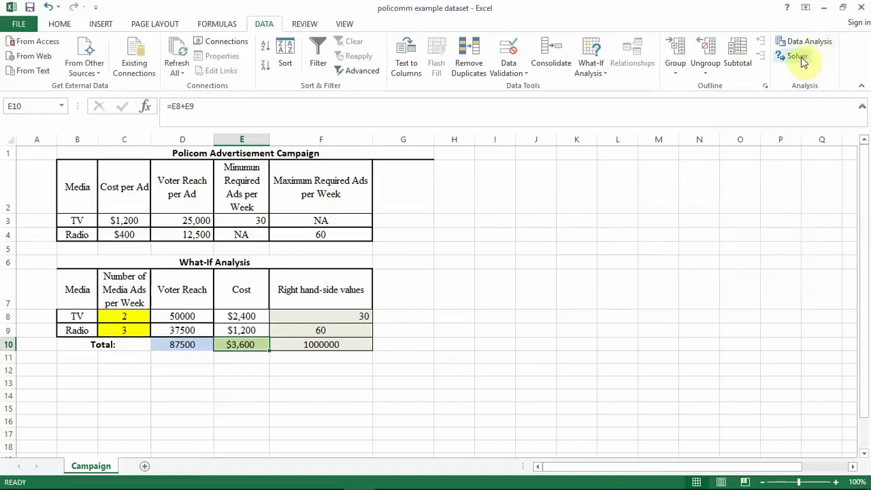
# - Set up Solver to minimize total cost cell E10 by changing the TV and Radio ad counts in C8:C9
pyautogui.click(798, 57)
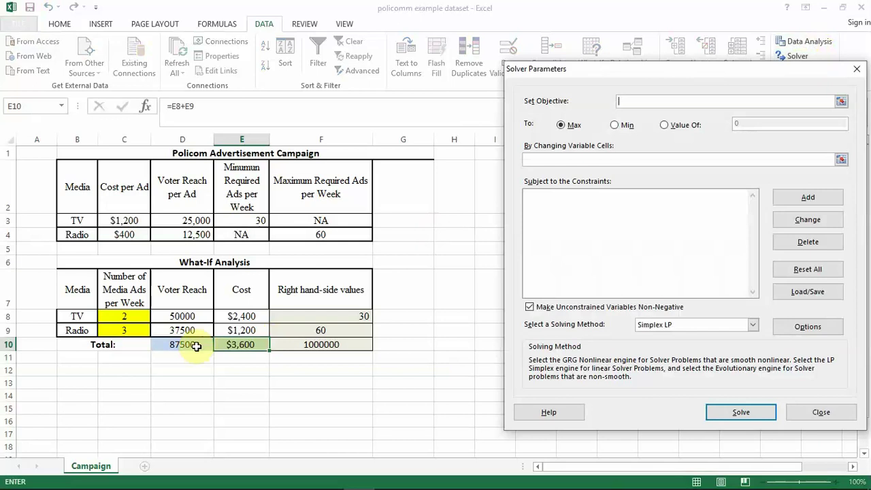
pyautogui.click(241, 347)
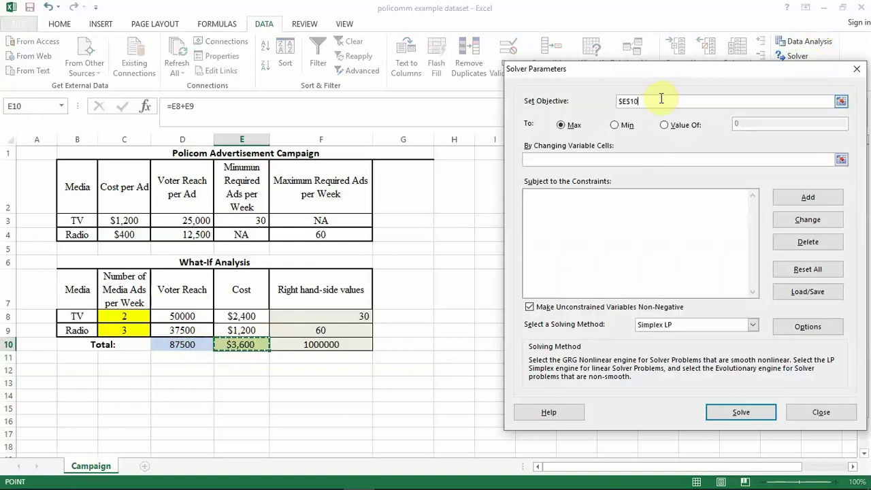
pyautogui.click(616, 125)
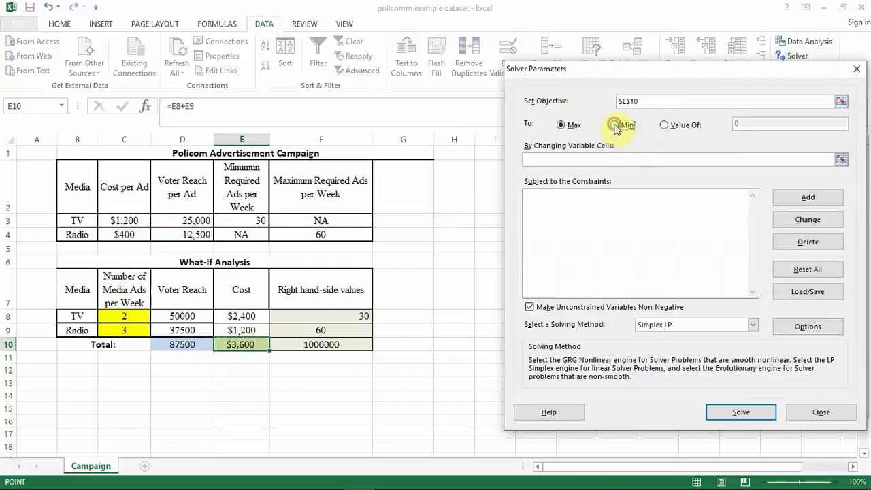
pyautogui.click(595, 159)
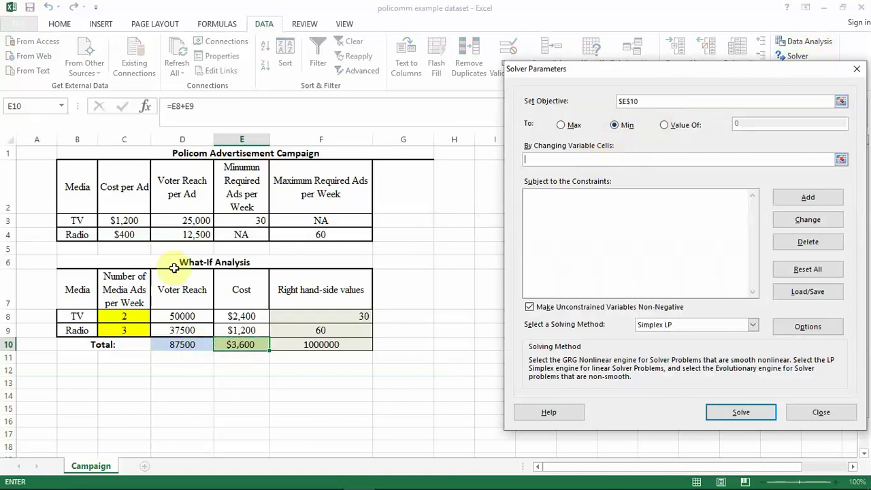
pyautogui.click(134, 311)
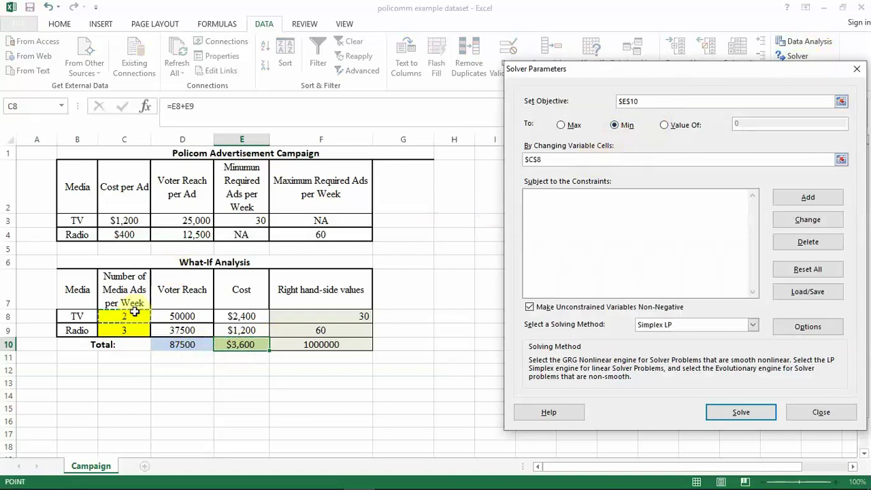
pyautogui.hotkey('shift', 'Down')
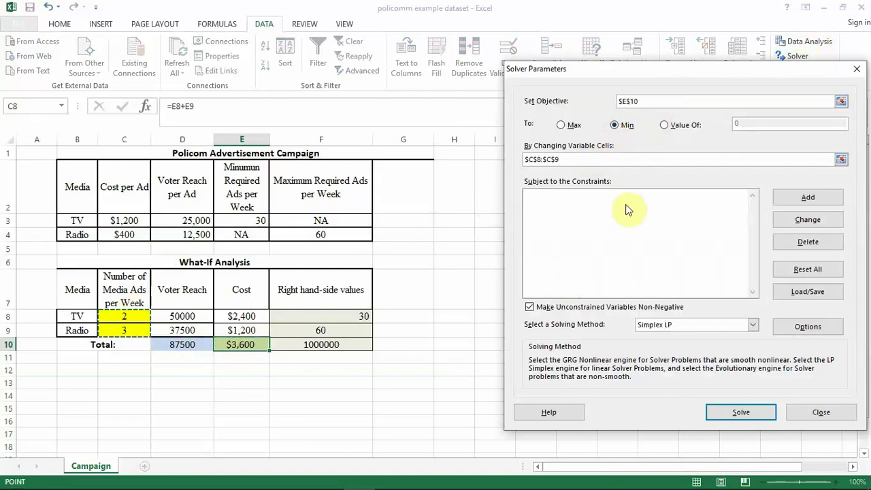
# - Add a Solver constraint requiring the number of TV ads in C8 to be >= its right-hand-side value in F8
pyautogui.click(809, 196)
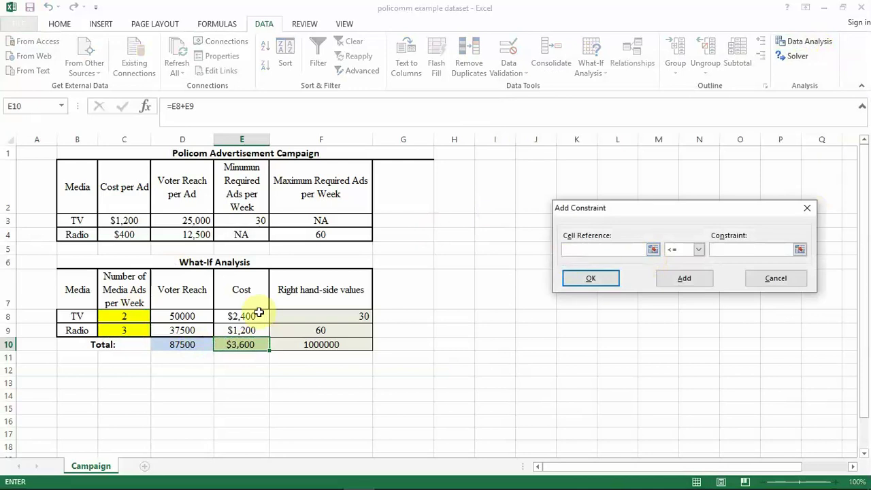
pyautogui.click(134, 317)
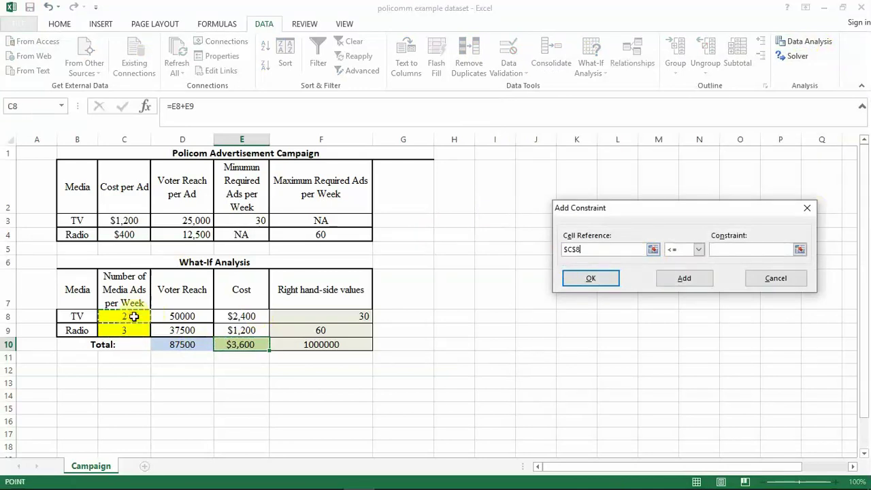
pyautogui.click(700, 251)
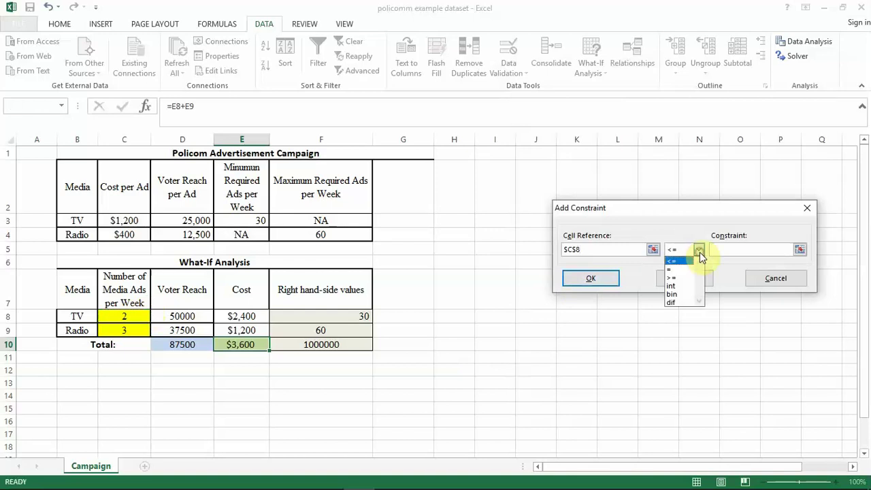
pyautogui.click(684, 278)
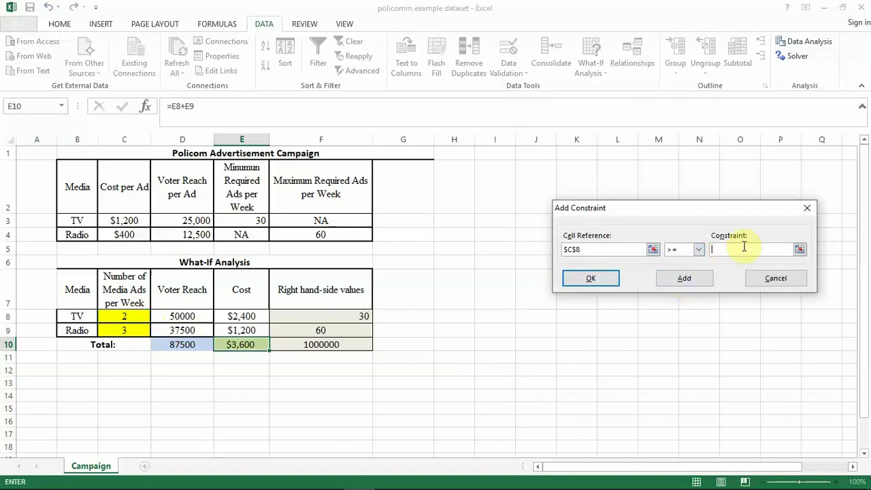
pyautogui.click(351, 318)
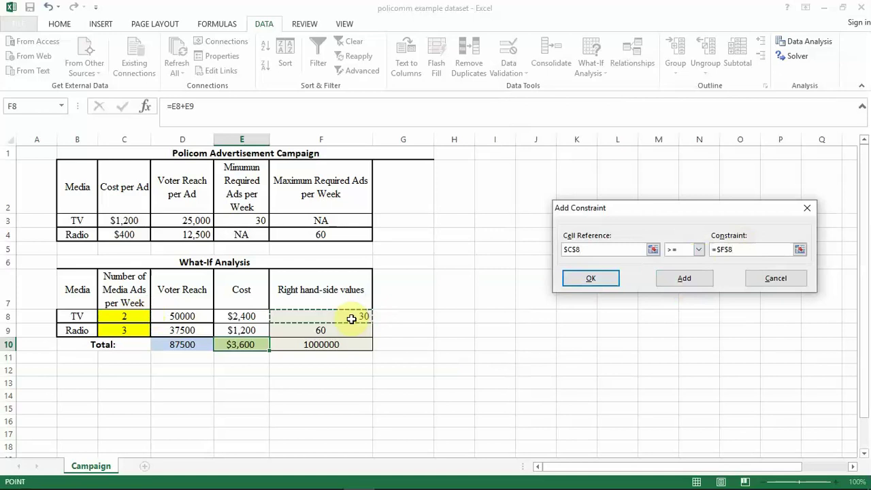
pyautogui.click(663, 282)
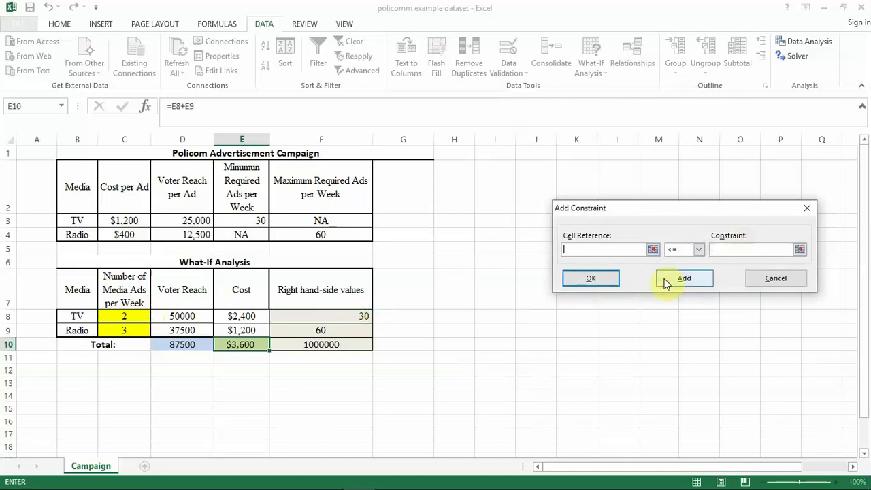
# - Add a Solver constraint limiting the number of Radio ads in C9 to <= its right-hand-side value in F9
pyautogui.click(126, 331)
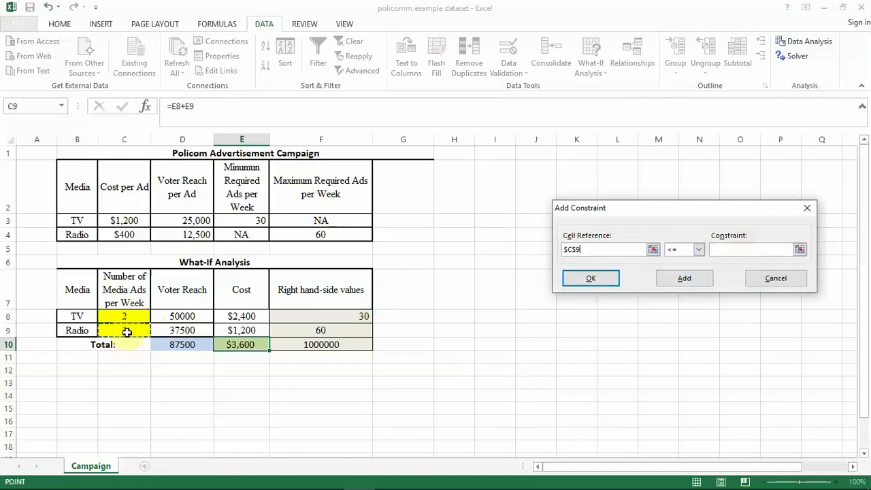
pyautogui.click(737, 250)
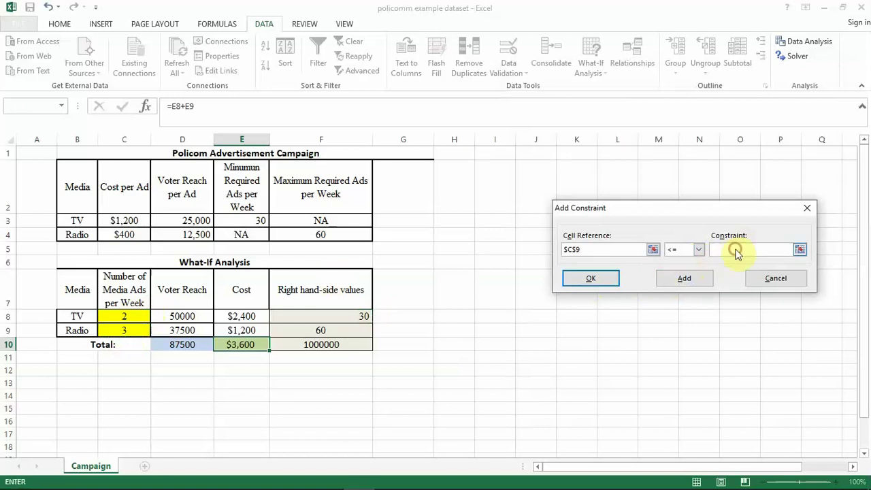
pyautogui.click(351, 331)
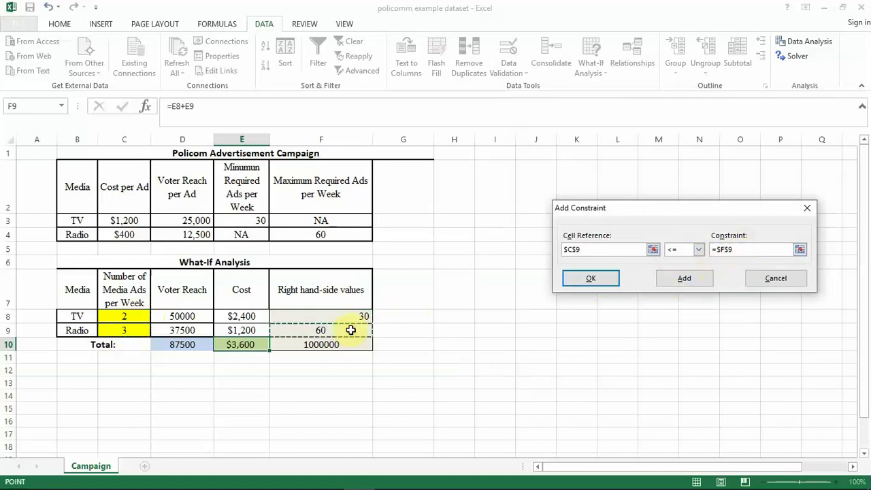
pyautogui.click(697, 284)
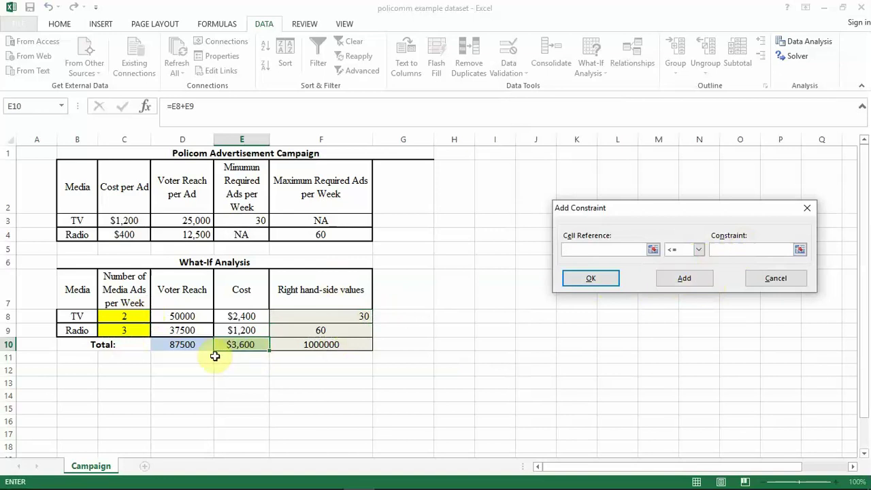
# - Add a Solver constraint setting total voter reach D10 <= F10, and return to the Solver parameters
pyautogui.click(189, 346)
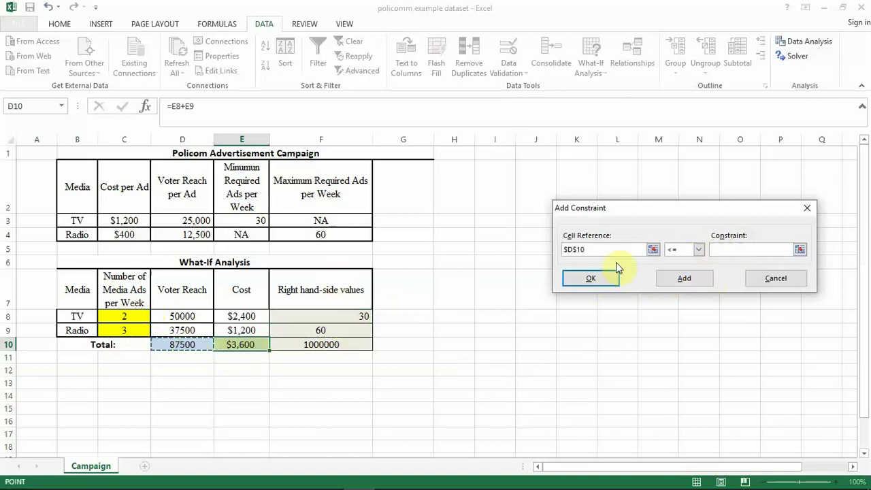
pyautogui.click(724, 249)
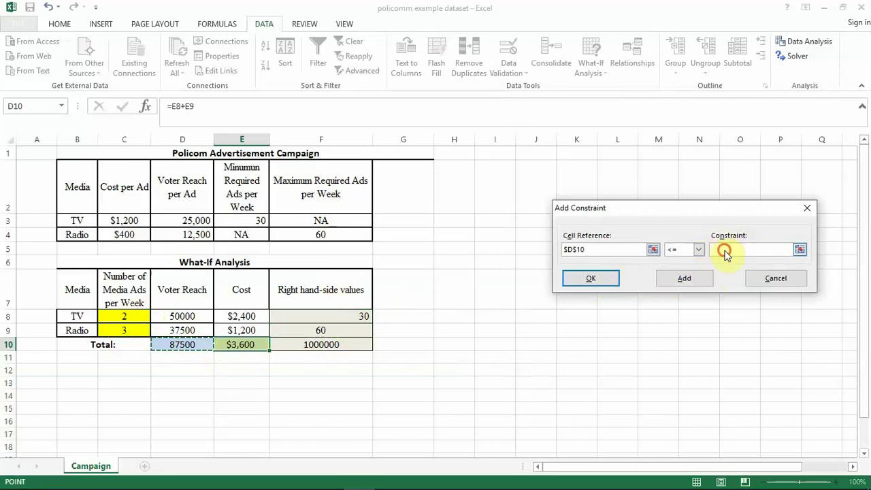
pyautogui.click(329, 345)
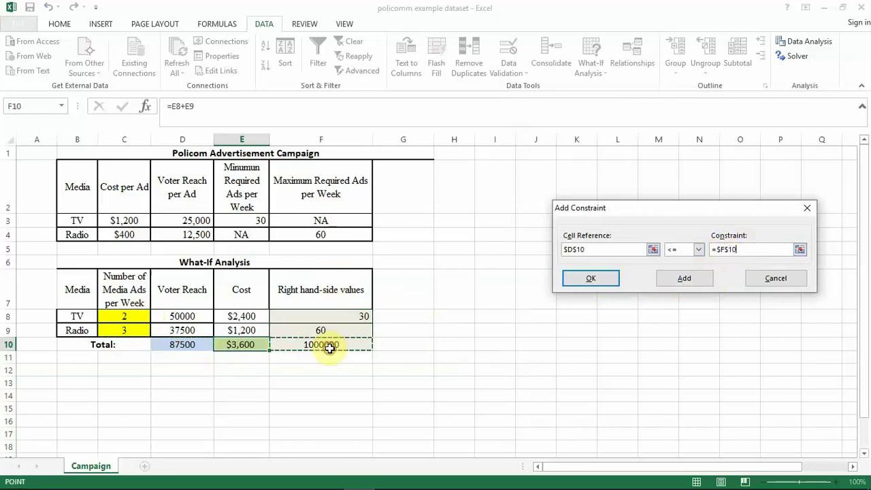
pyautogui.click(602, 282)
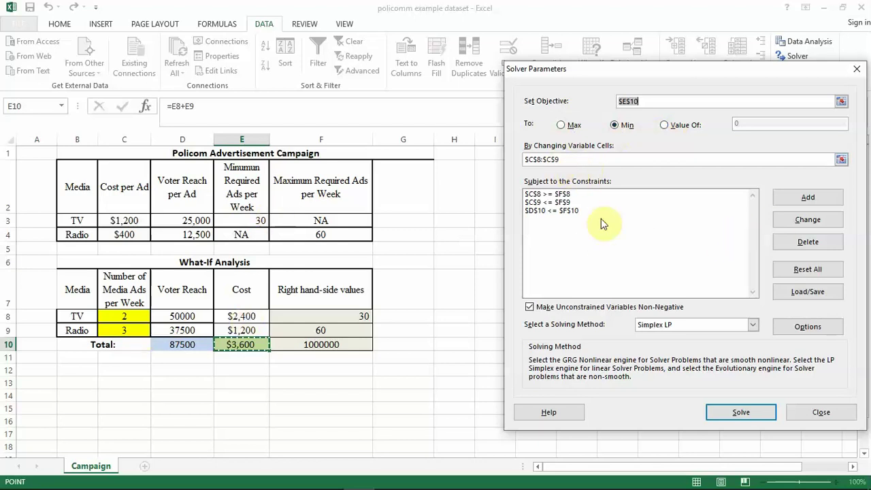
# - Open the total voter reach constraint for changing, review the available comparison operators and pick <=
pyautogui.click(578, 212)
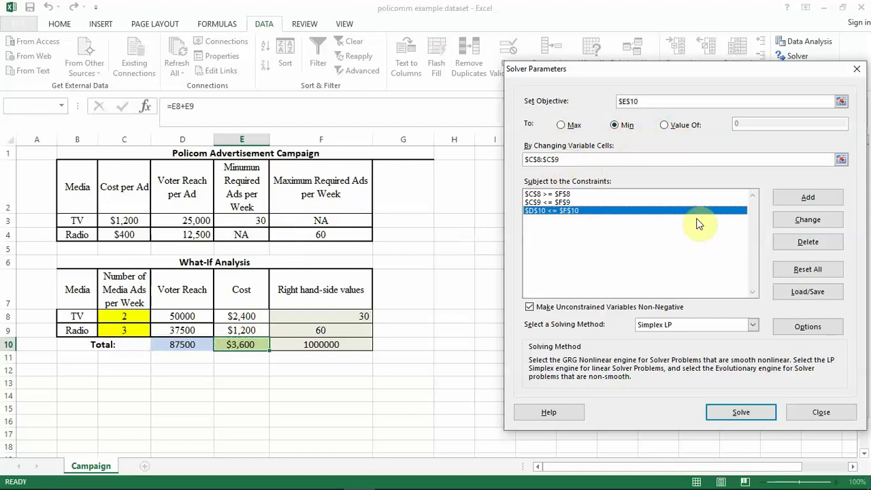
pyautogui.click(790, 220)
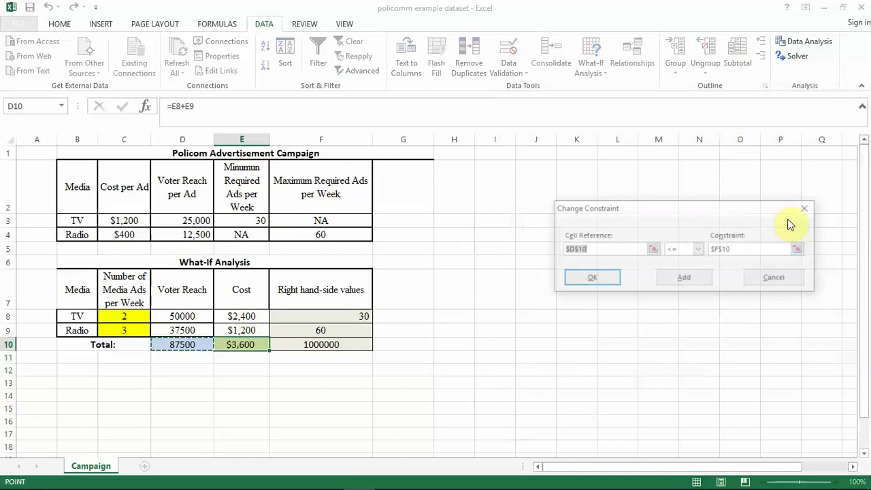
pyautogui.click(699, 256)
pyautogui.click(699, 256)
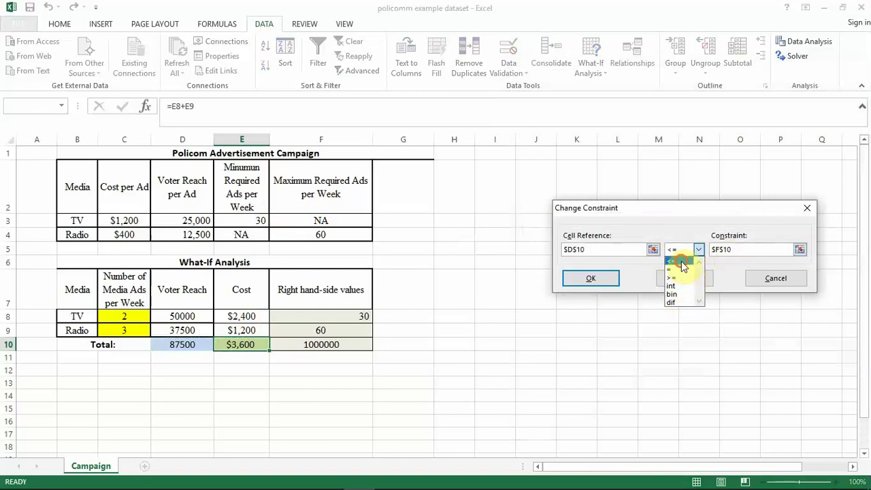
pyautogui.click(681, 262)
pyautogui.click(605, 279)
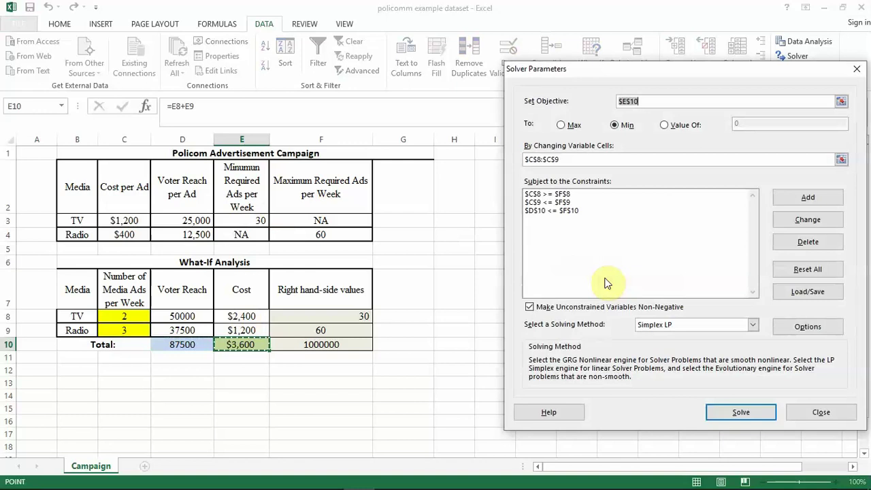
# - Enable Make Unconstrained Variables Non-Negative and choose Simplex LP as the solving method
pyautogui.click(529, 308)
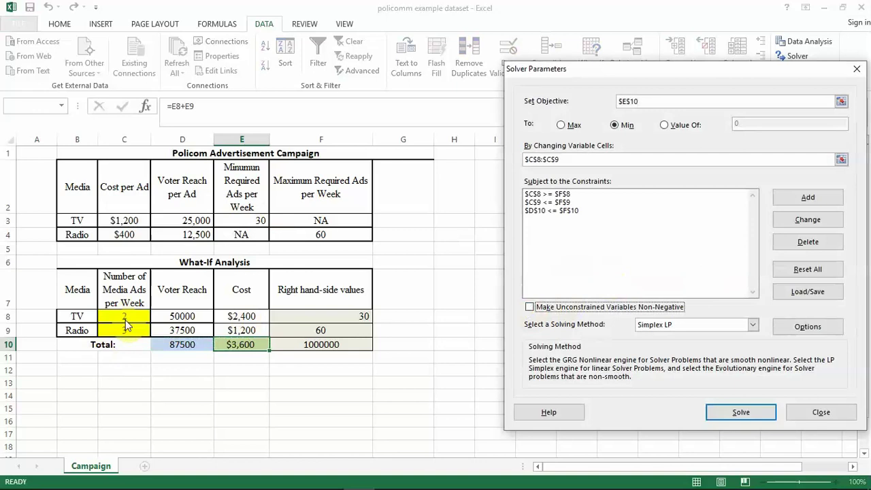
pyautogui.click(530, 308)
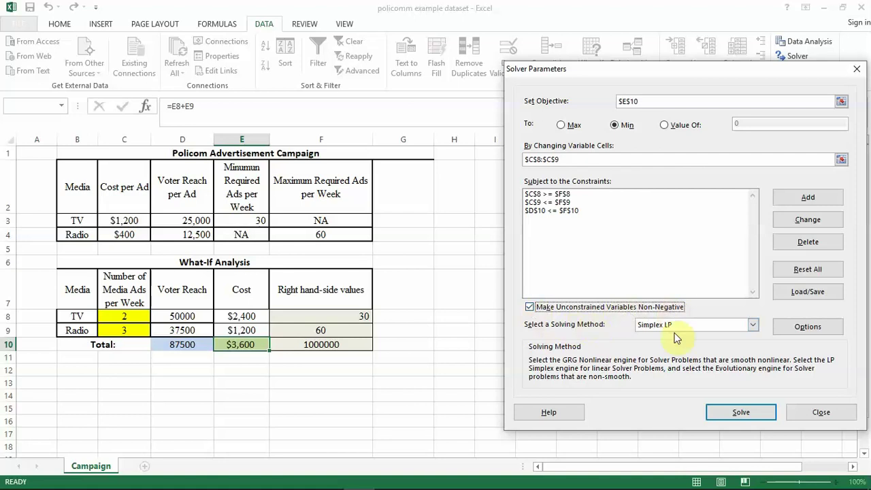
pyautogui.click(754, 325)
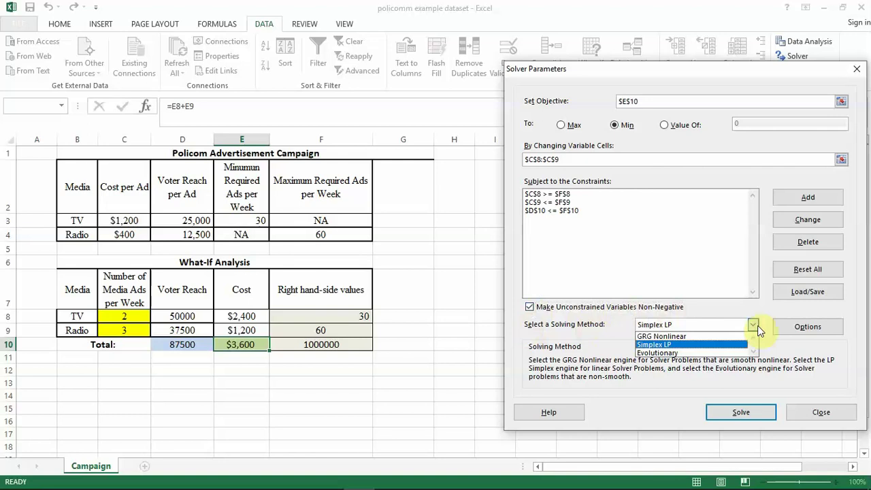
pyautogui.click(725, 349)
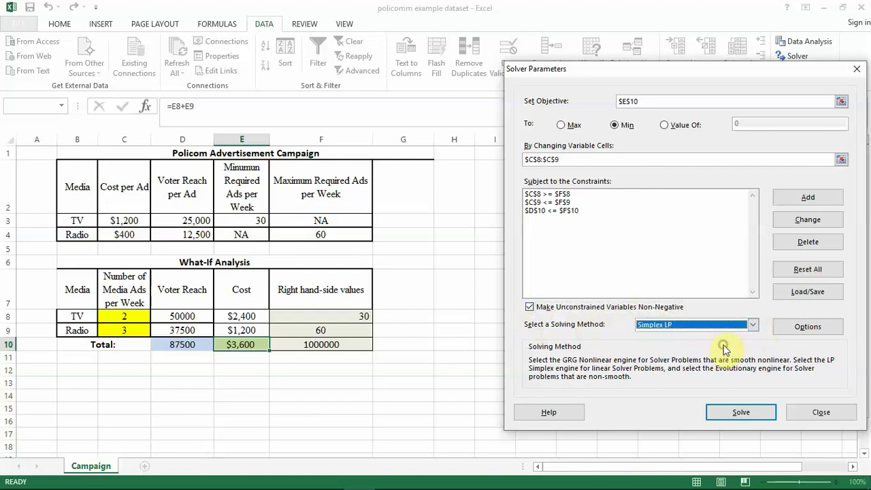
# - Solve the cost minimization model, dismiss the Solver results without keeping the solution, and reopen the Solver parameters
pyautogui.click(733, 415)
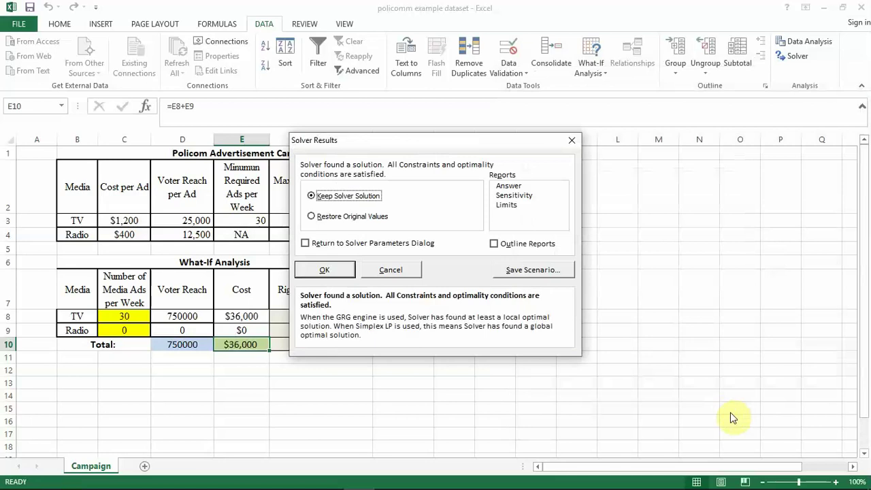
pyautogui.click(576, 141)
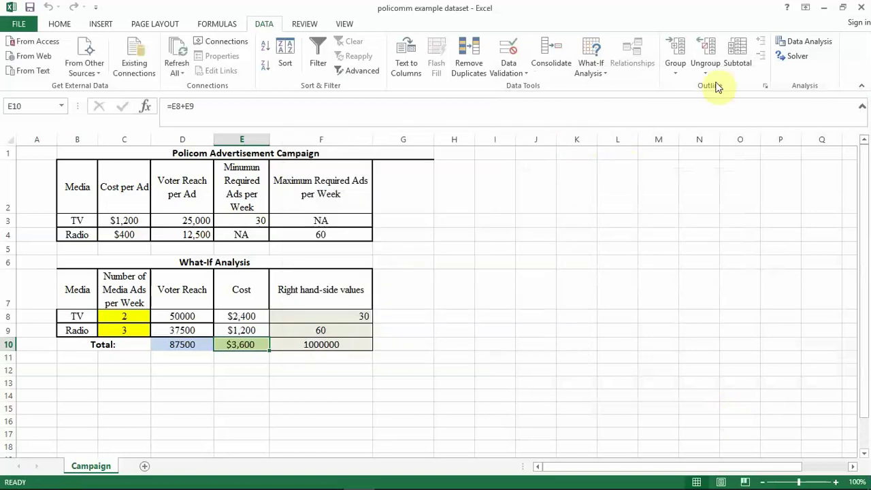
pyautogui.click(802, 58)
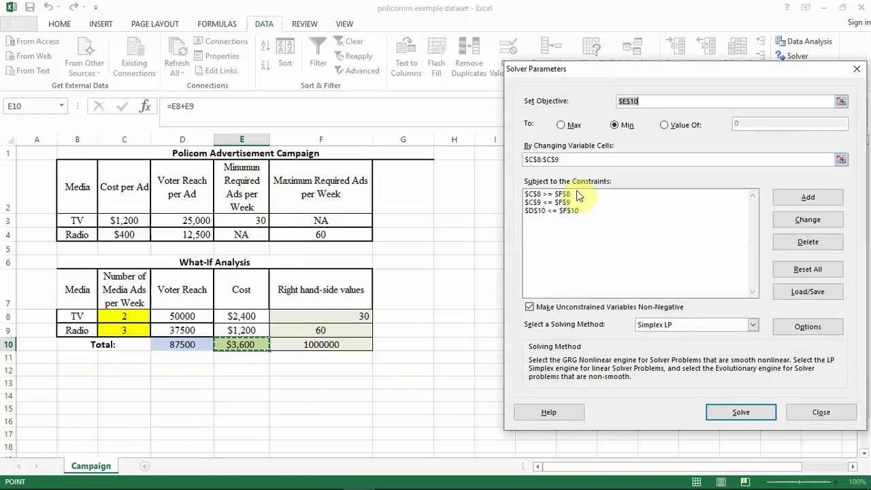
# - Solve the model, dismiss the results without keeping them, and check the LP Overall Formulation slide in PowerPoint before returning to Excel
pyautogui.click(746, 415)
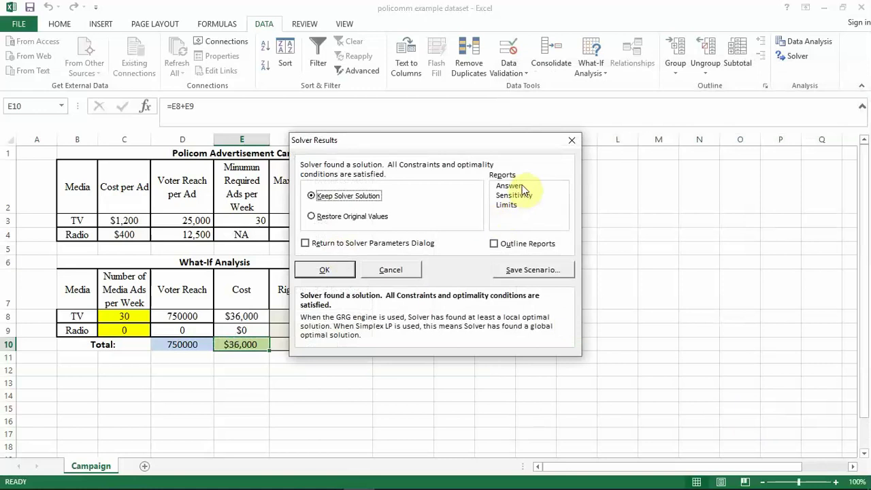
pyautogui.click(570, 140)
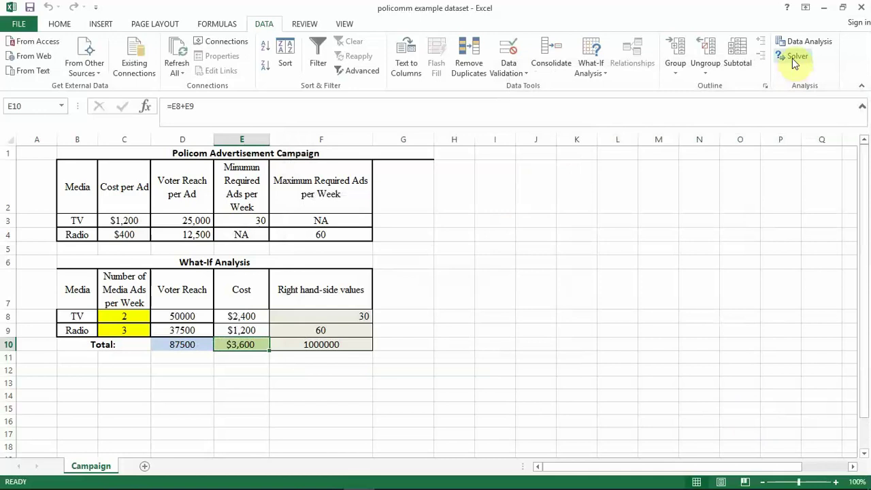
pyautogui.click(330, 477)
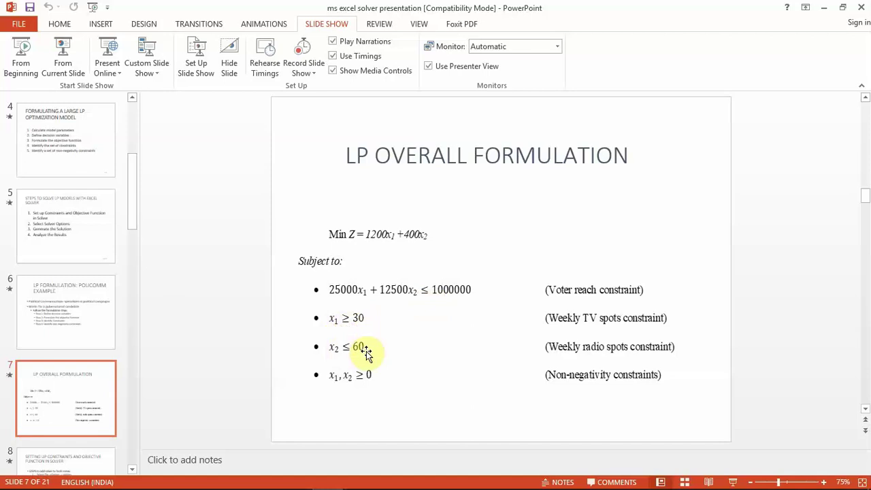
pyautogui.moveTo(357, 479)
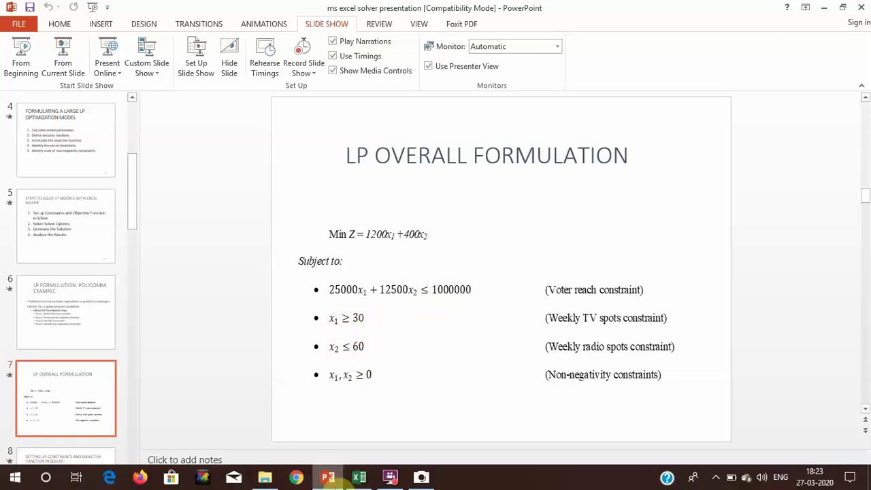
pyautogui.click(360, 480)
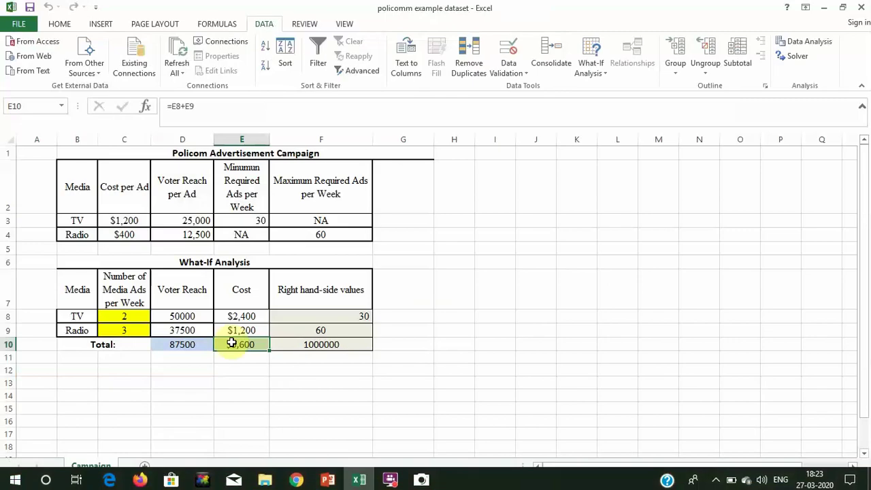
# - Reopen the Solver parameters and compare the constraint cells, including C8 and F8, with the LP Overall Formulation slide in PowerPoint
pyautogui.click(795, 58)
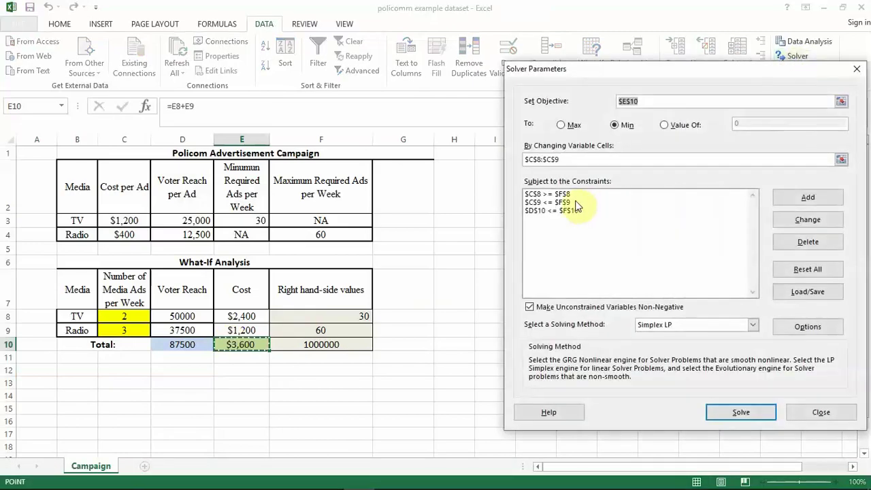
pyautogui.click(131, 314)
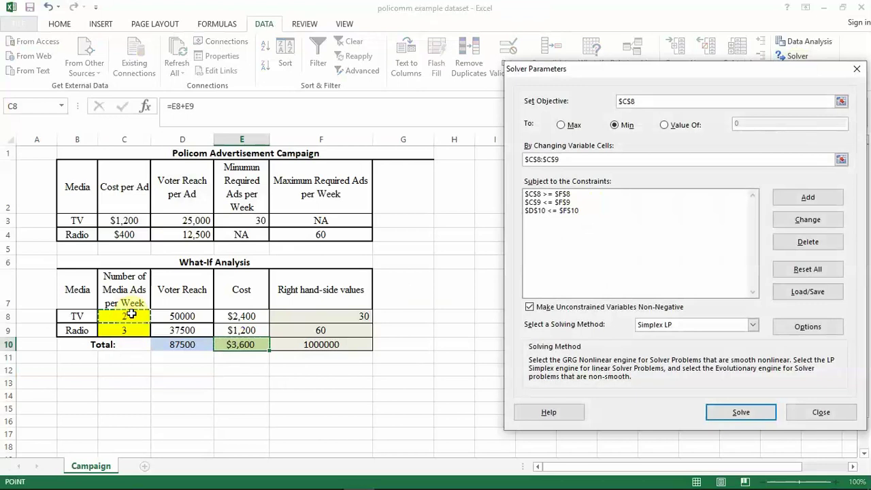
pyautogui.click(318, 319)
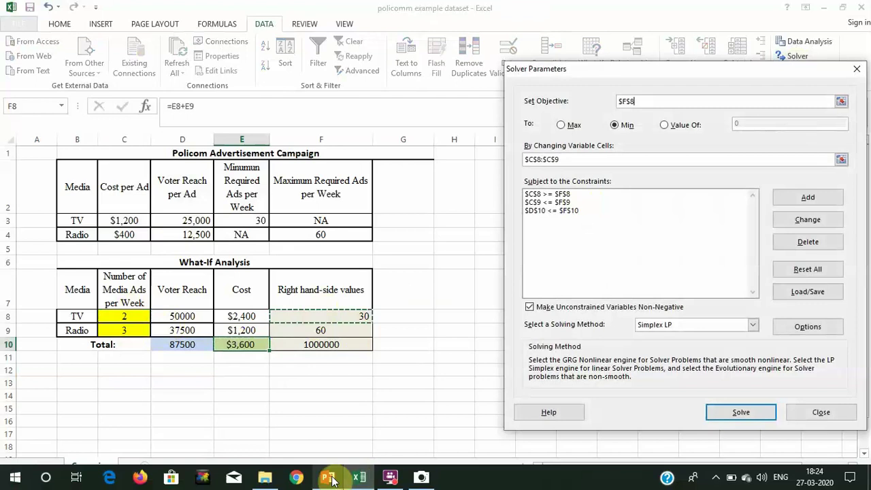
pyautogui.click(330, 479)
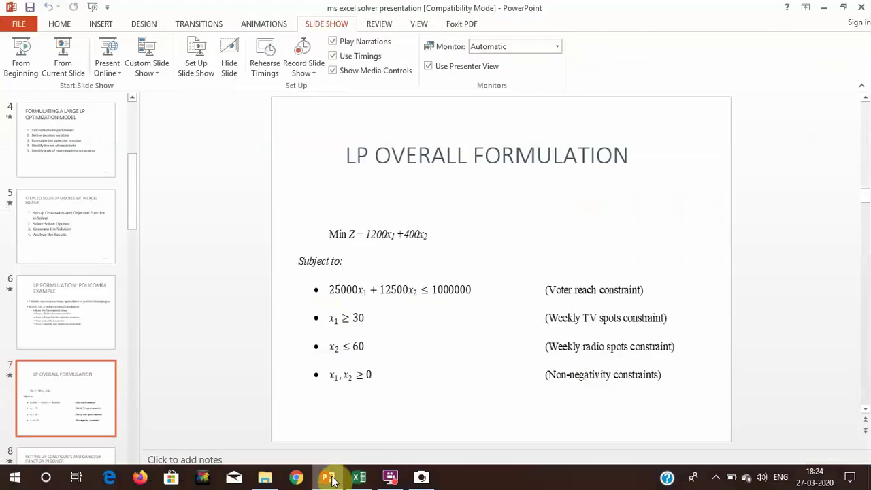
pyautogui.click(331, 479)
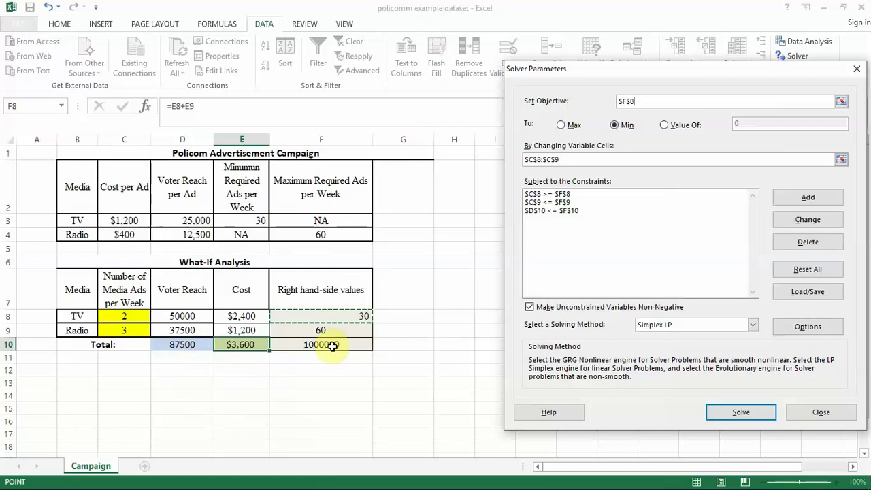
pyautogui.click(328, 478)
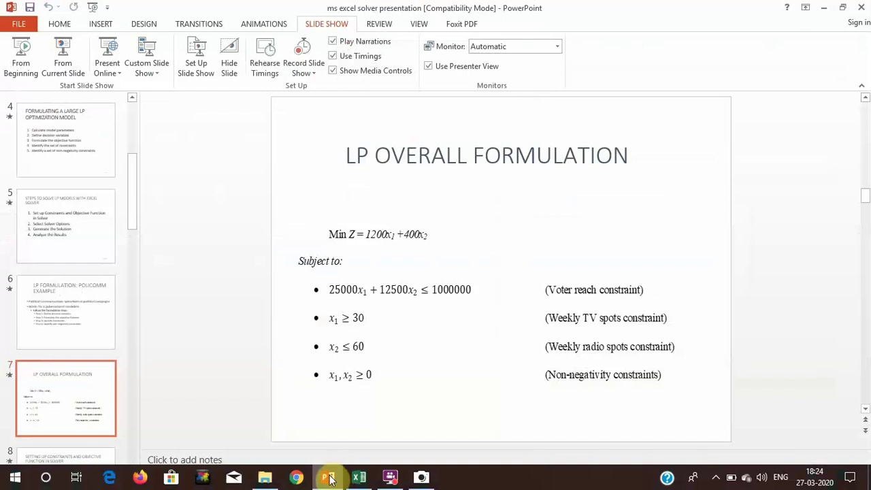
pyautogui.click(328, 479)
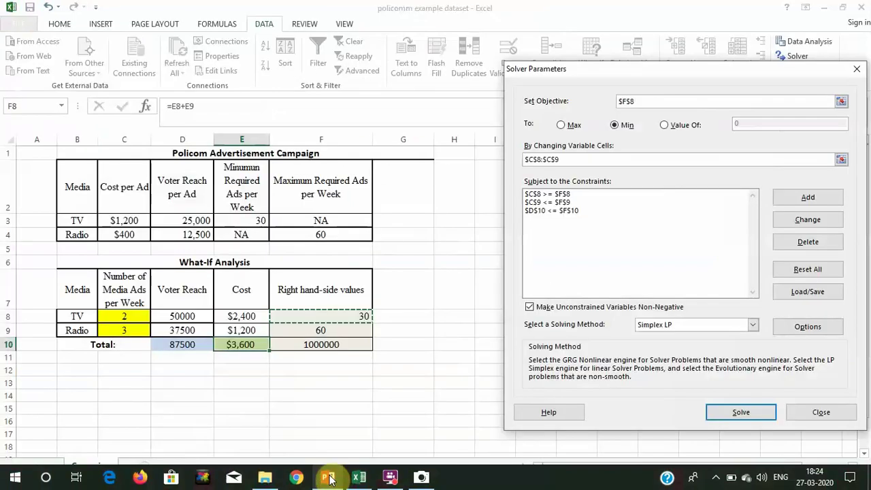
pyautogui.click(328, 479)
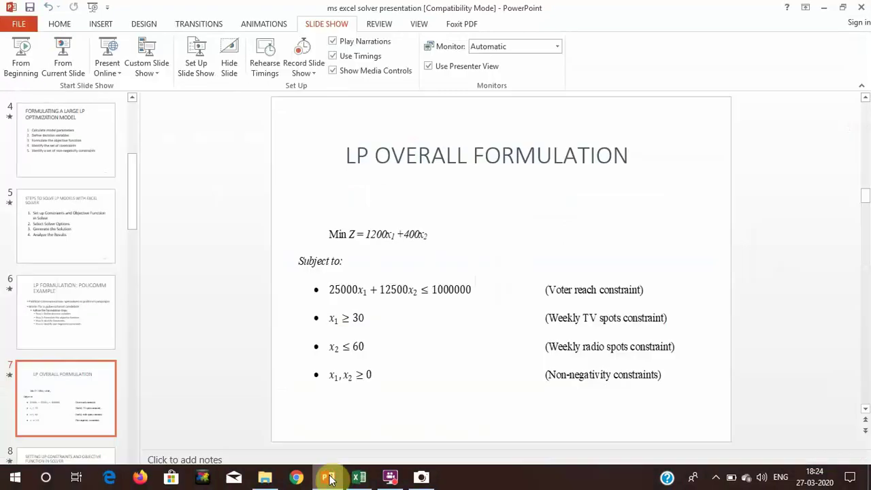
pyautogui.click(328, 478)
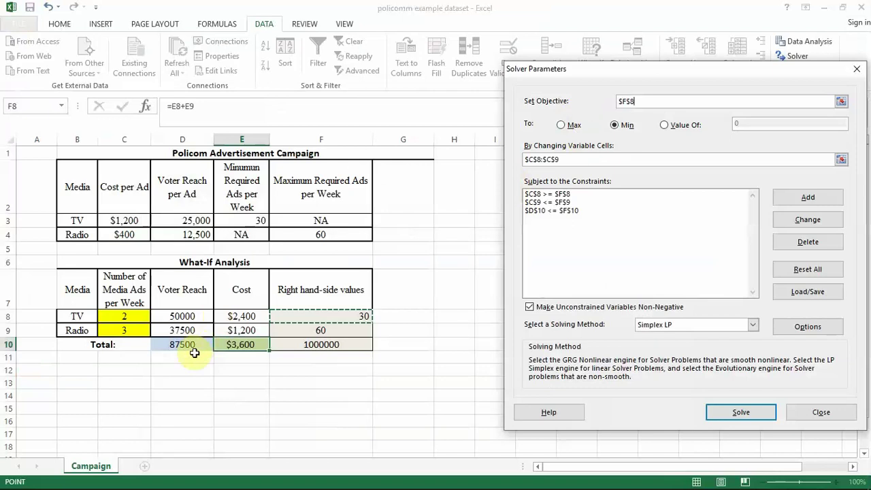
# - Reset the Solver objective to the total cost cell E10 and close the Solver parameters
pyautogui.click(245, 345)
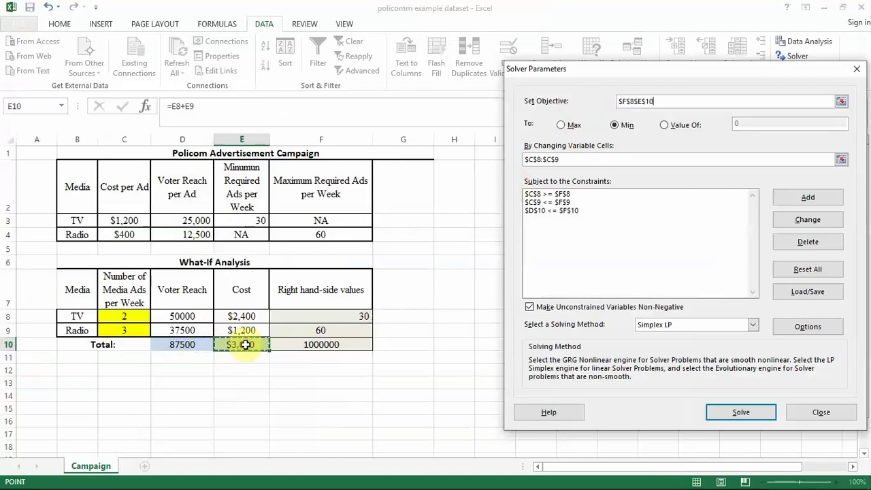
pyautogui.press('BackSpace')
pyautogui.press('BackSpace')
pyautogui.press('BackSpace')
pyautogui.press('BackSpace')
pyautogui.press('BackSpace')
pyautogui.press('BackSpace')
pyautogui.press('BackSpace')
pyautogui.press('BackSpace')
pyautogui.press('BackSpace')
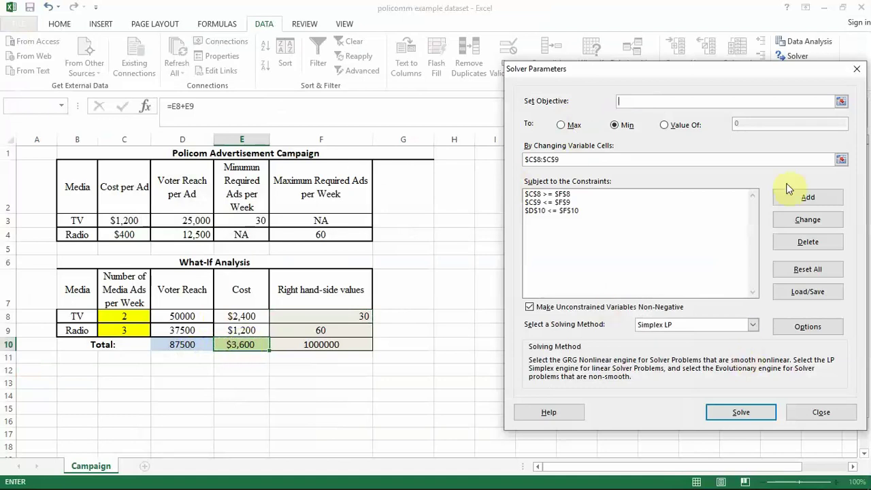
pyautogui.click(254, 350)
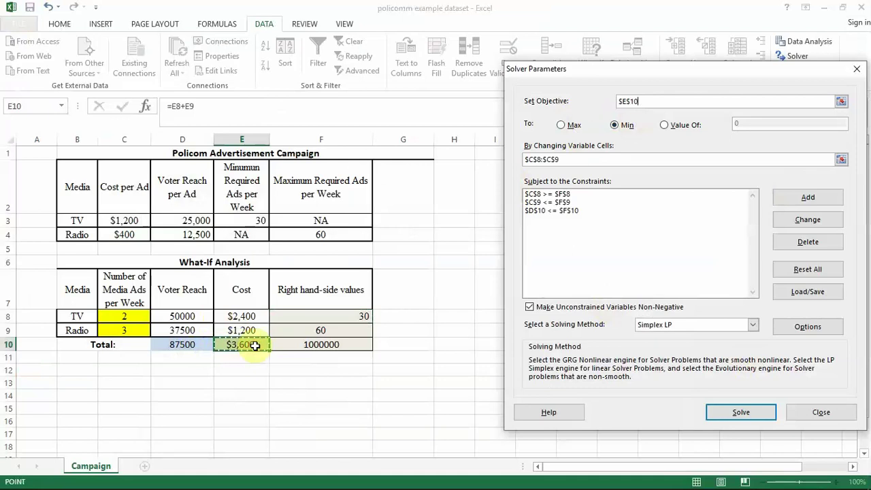
pyautogui.click(821, 412)
# - Examine the contents of the right hand-side value cells F8, F9 and F10
pyautogui.click(348, 316)
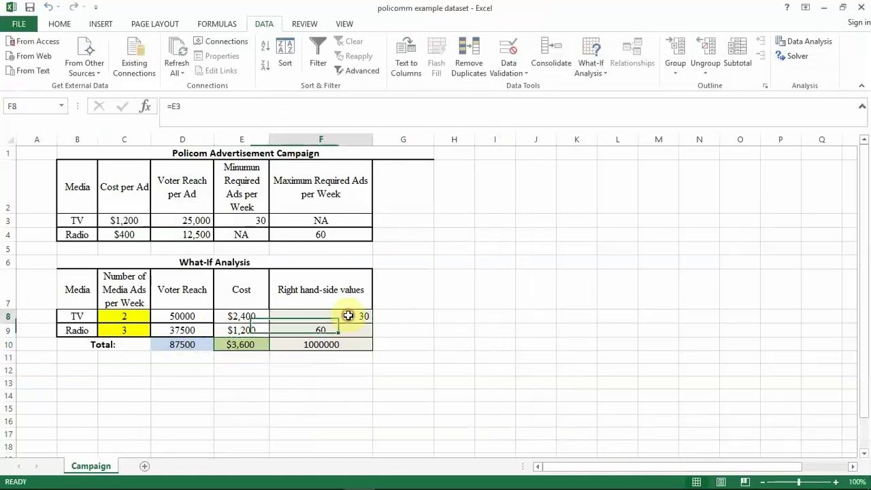
pyautogui.press('Down')
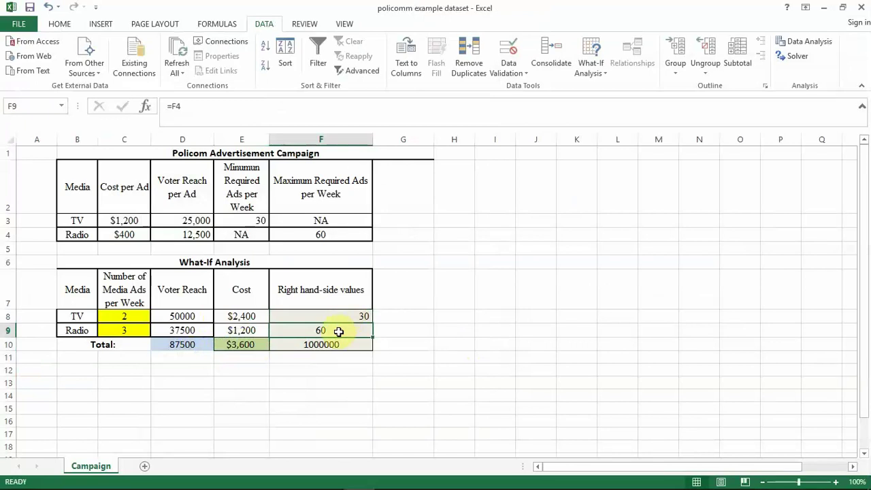
pyautogui.press('Down')
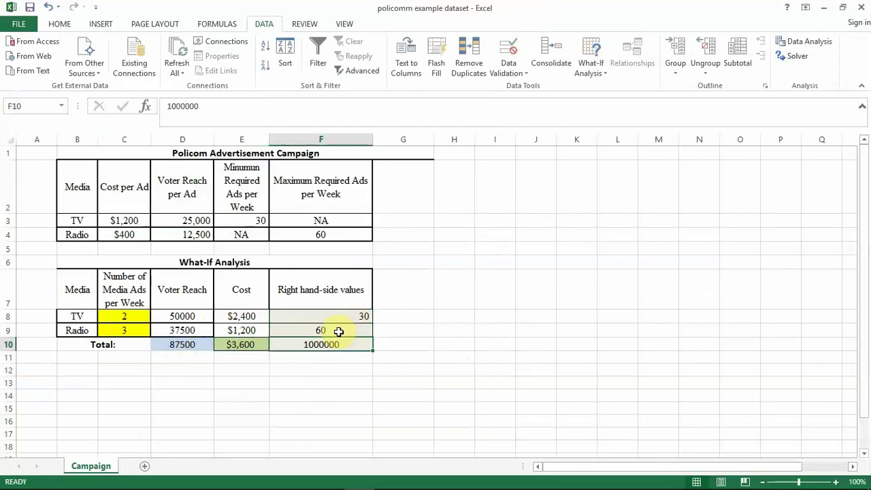
# - Replace the TV and Radio cost formulas in E8 and E9 with the fixed values 2400 and 1200
pyautogui.press('Up')
pyautogui.press('Up')
pyautogui.press('Left')
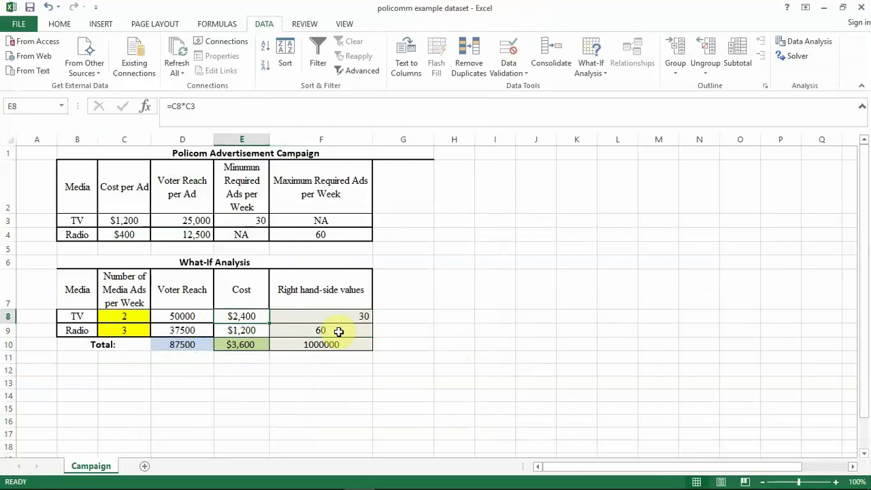
pyautogui.write('2400')
pyautogui.press('Return')
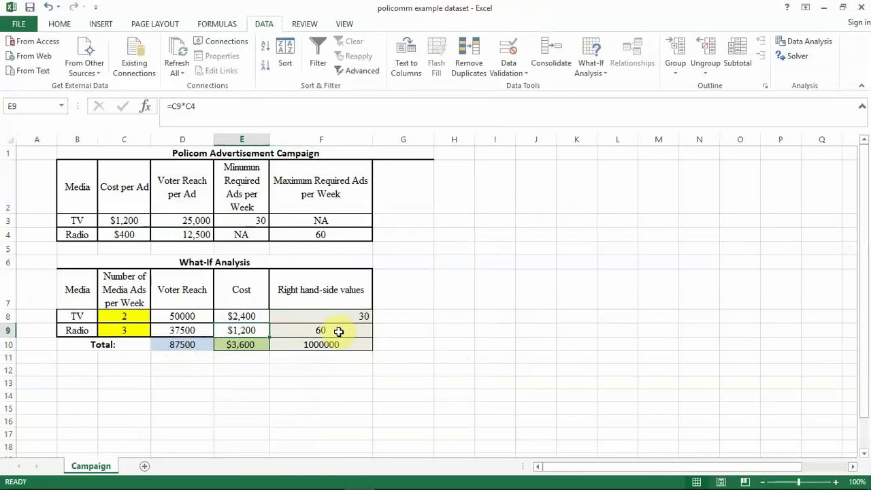
pyautogui.press('F2')
pyautogui.press('Escape')
pyautogui.write('1200')
pyautogui.press('Return')
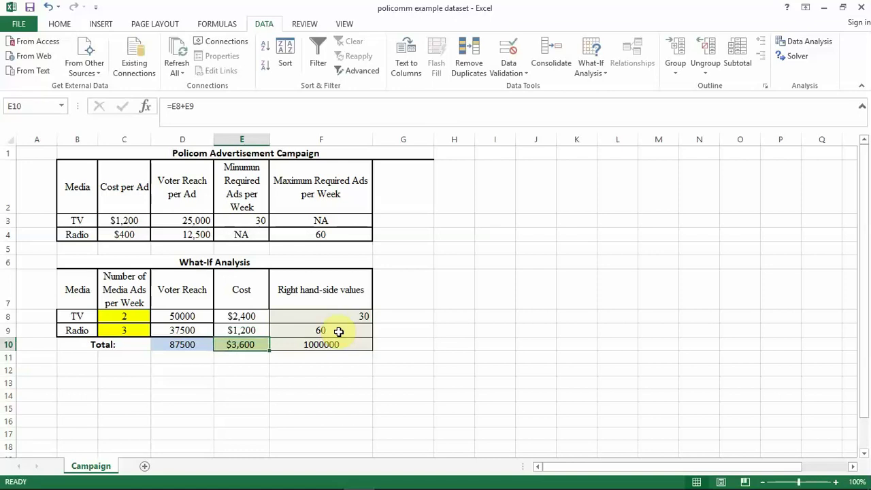
# - Set the weekly TV and Radio ad counts in C8 and C9 to 1 each and inspect total voter reach D10
pyautogui.press('Up')
pyautogui.press('Up')
pyautogui.press('Left')
pyautogui.press('Left')
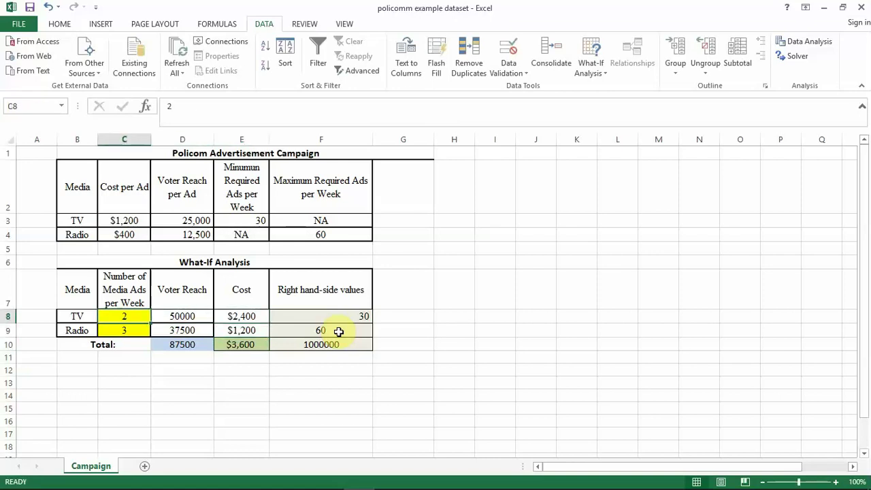
pyautogui.write('1')
pyautogui.press('Return')
pyautogui.write('1')
pyautogui.press('Return')
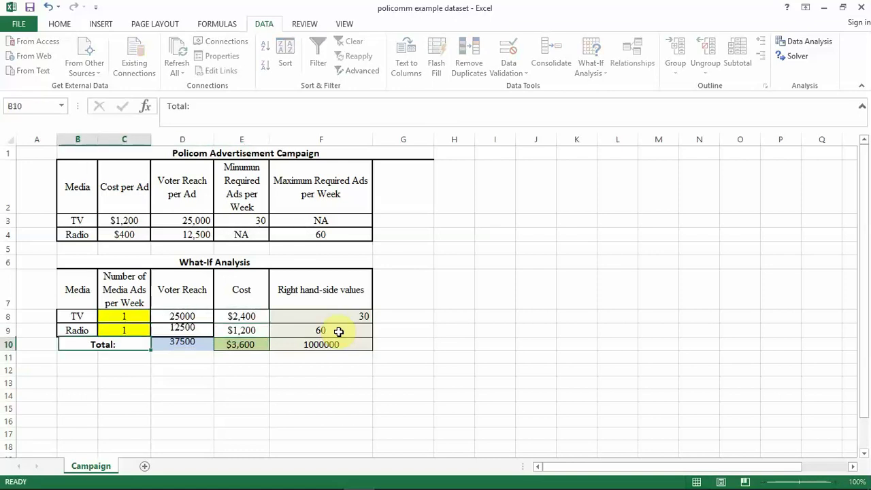
pyautogui.press('Up')
pyautogui.press('Up')
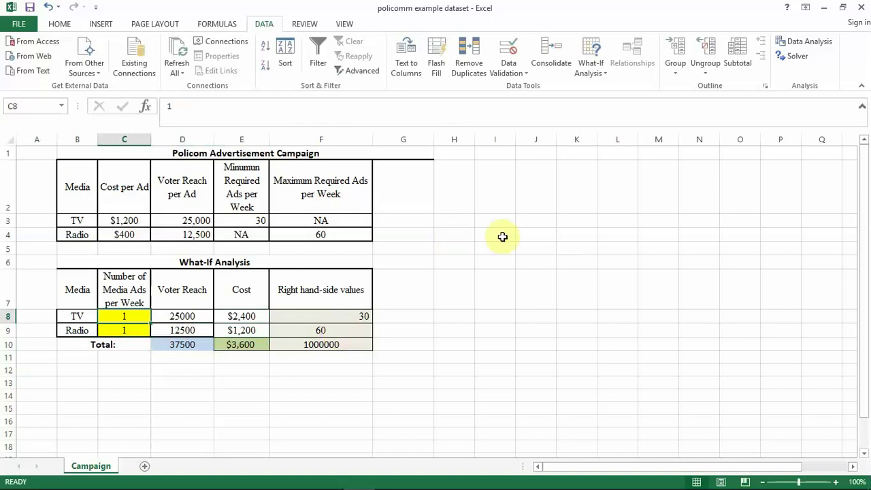
pyautogui.click(173, 347)
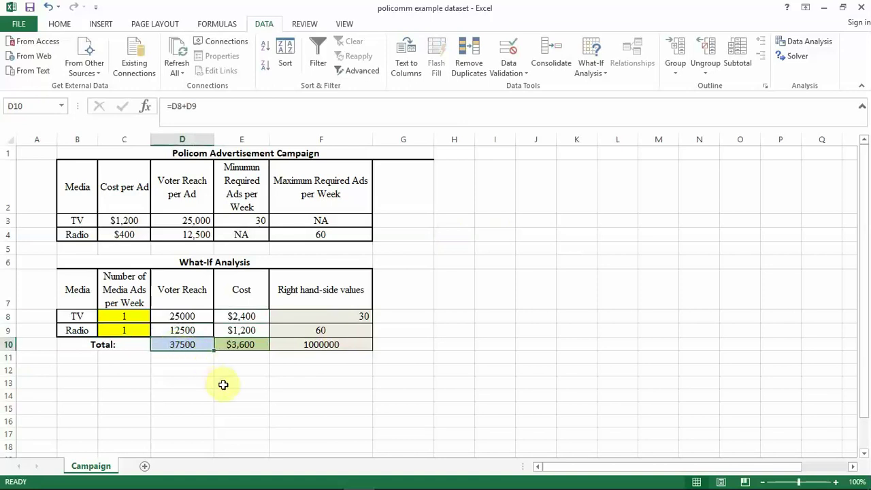
pyautogui.click(263, 383)
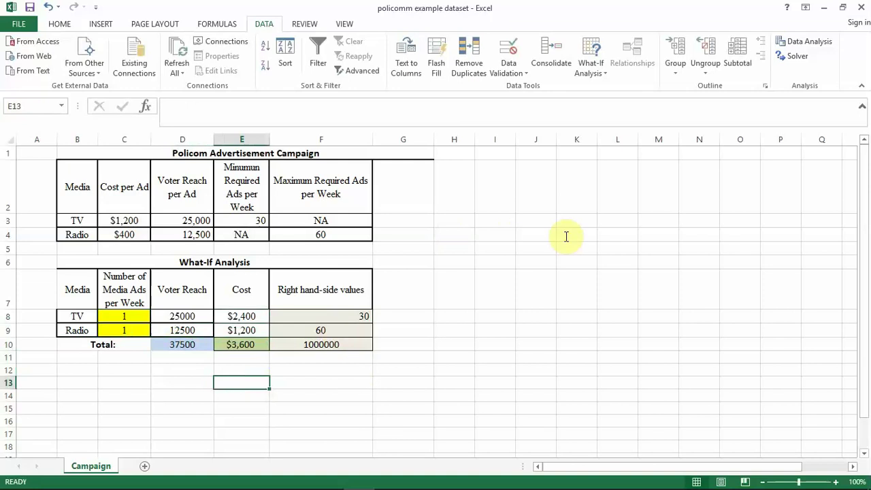
# - Reopen Solver, review and accept the All Methods options, and solve the model without keeping the solution
pyautogui.click(795, 56)
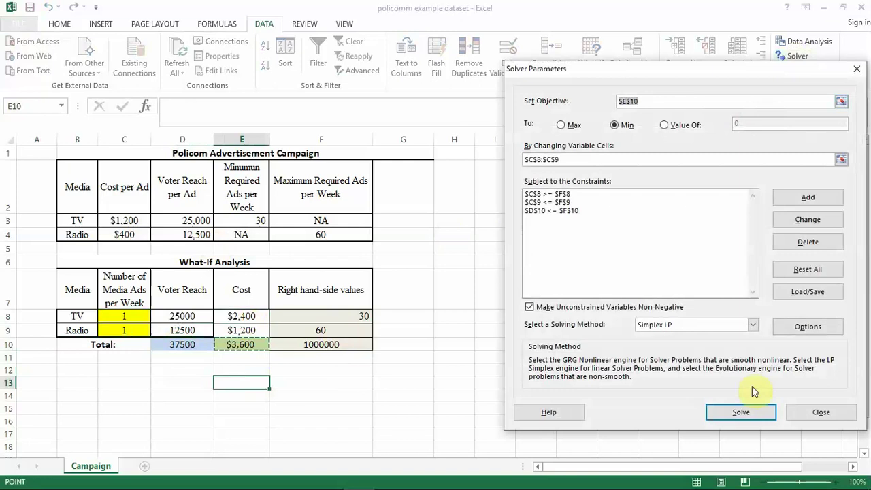
pyautogui.click(801, 331)
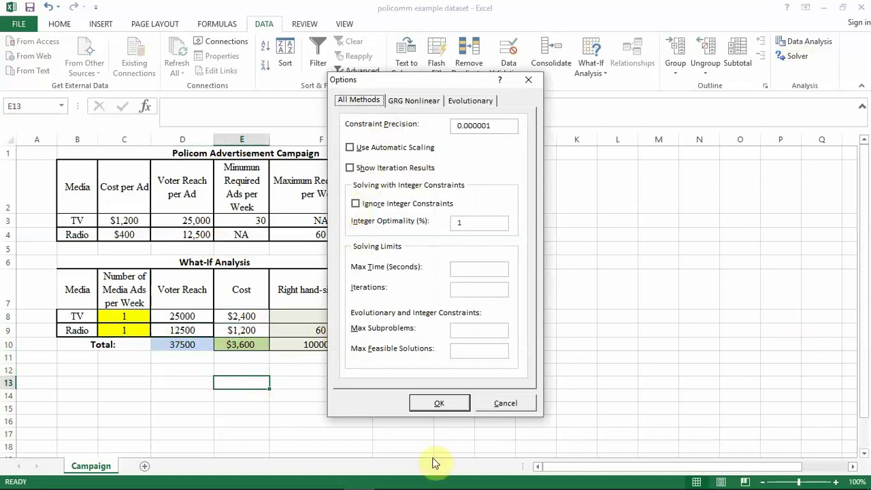
pyautogui.click(440, 405)
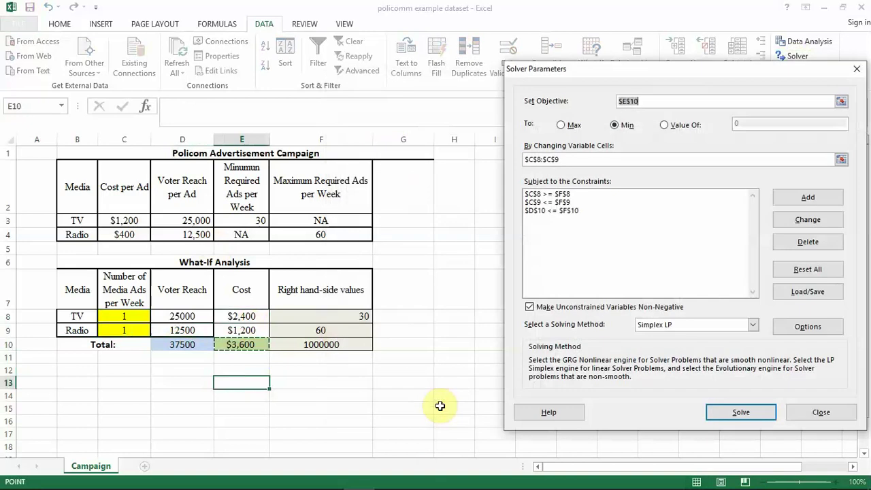
pyautogui.click(730, 412)
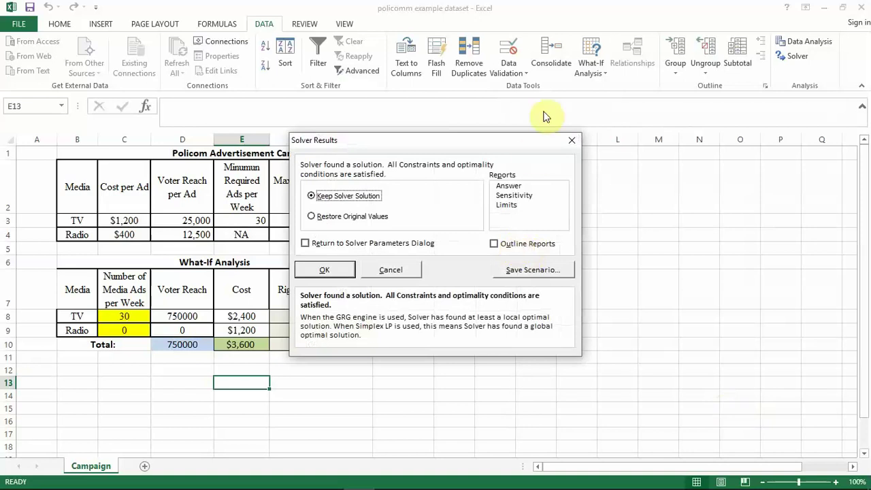
pyautogui.click(570, 142)
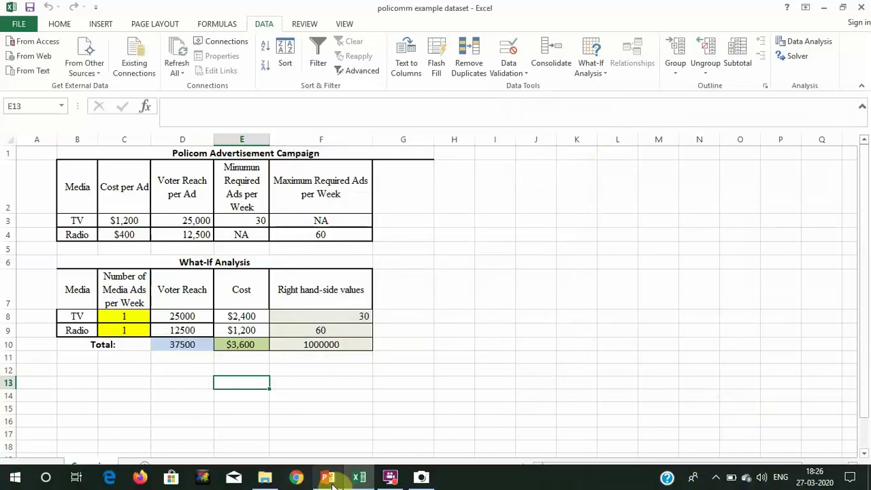
pyautogui.click(356, 479)
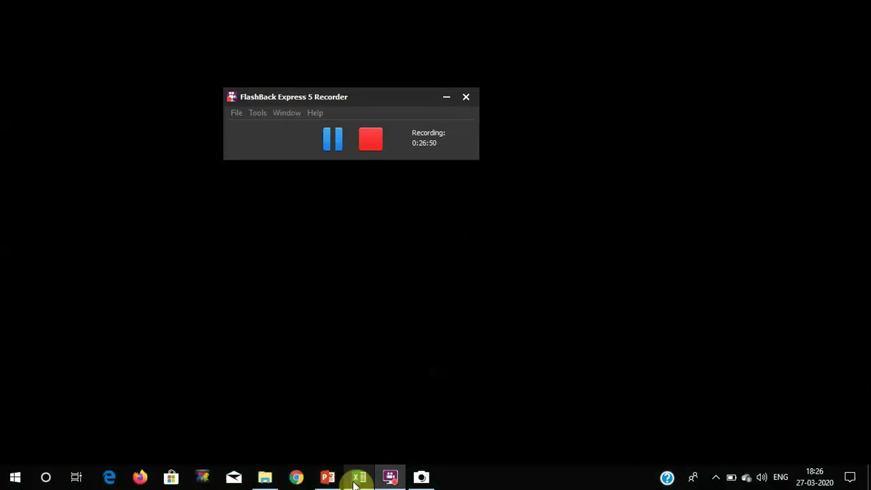
pyautogui.click(357, 479)
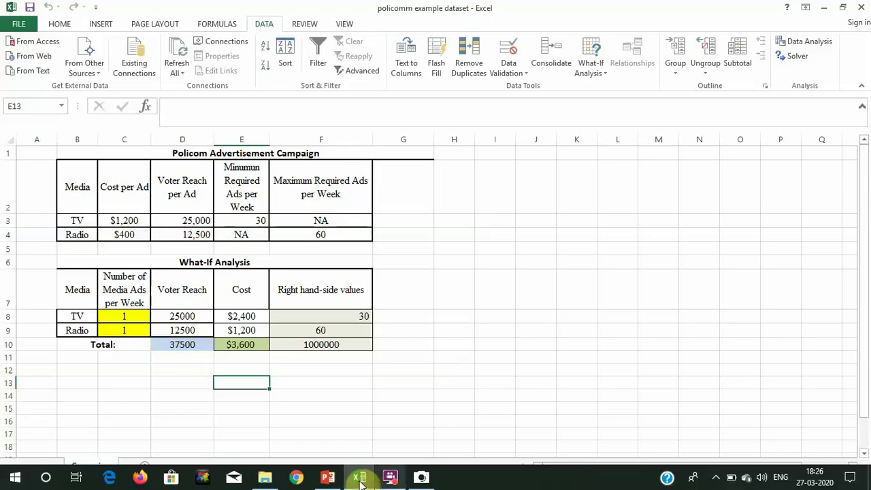
pyautogui.moveTo(359, 478)
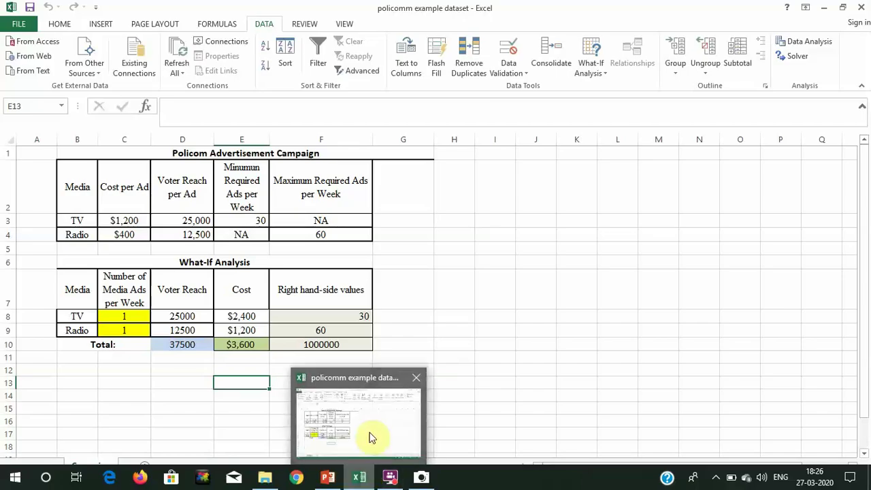
pyautogui.click(24, 22)
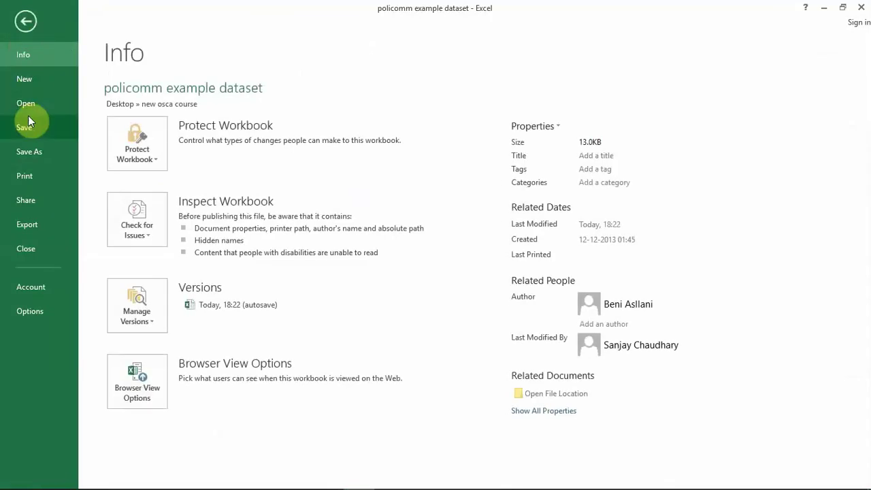
pyautogui.click(27, 22)
pyautogui.click(303, 235)
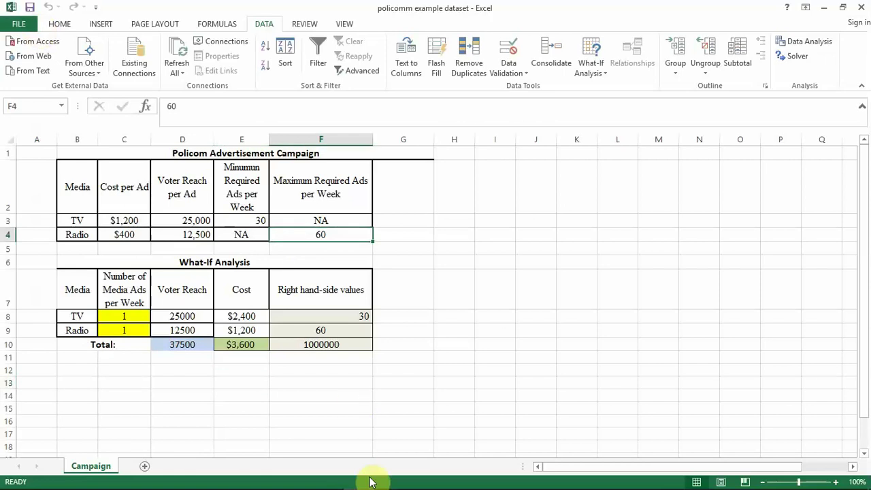
pyautogui.moveTo(362, 485)
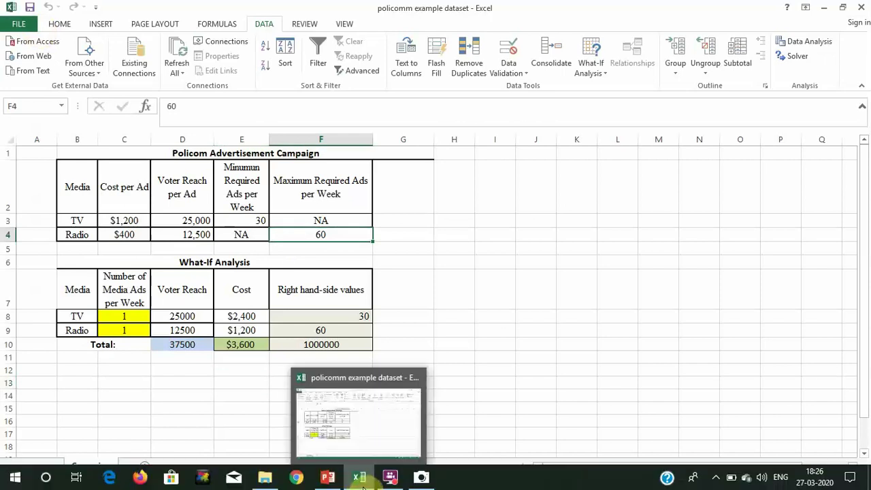
# - Run Solver with the existing parameters, keep the solution and generate the Answer, Sensitivity and Limits reports
pyautogui.click(792, 57)
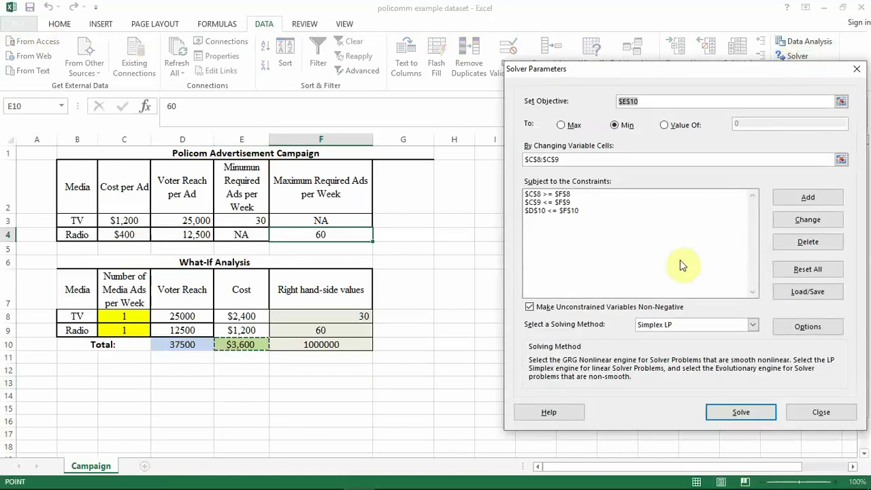
pyautogui.click(733, 409)
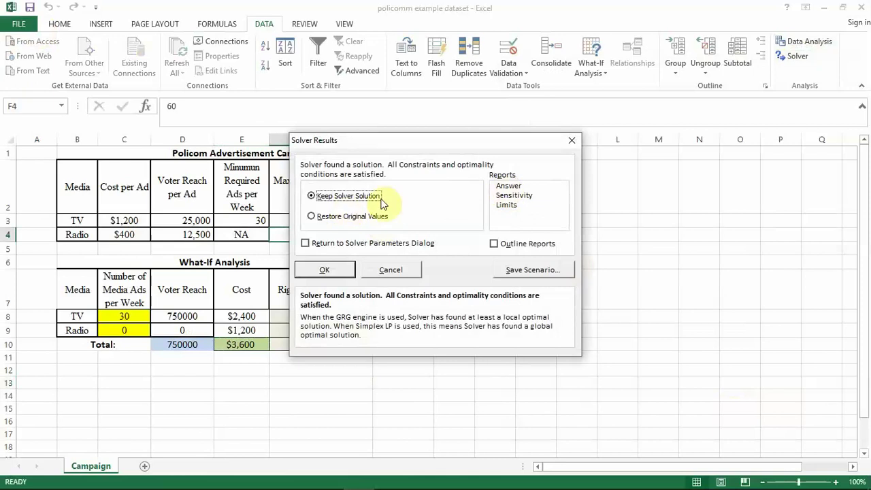
pyautogui.click(511, 187)
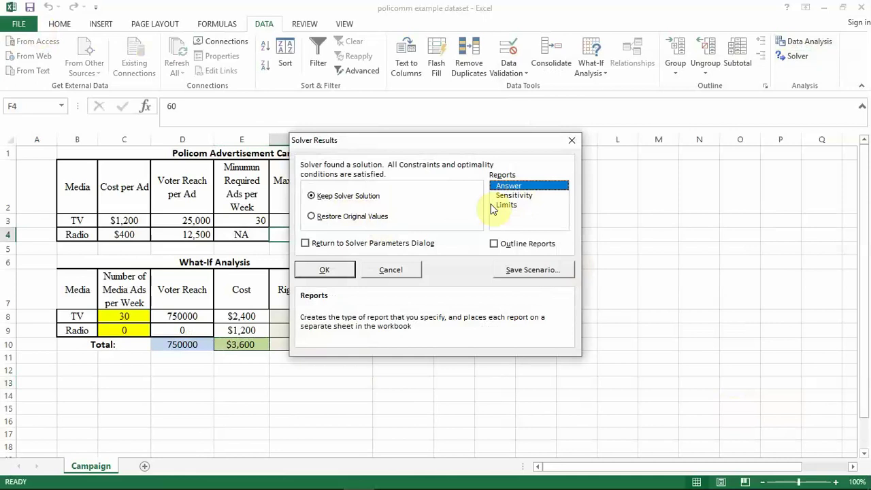
pyautogui.click(521, 197)
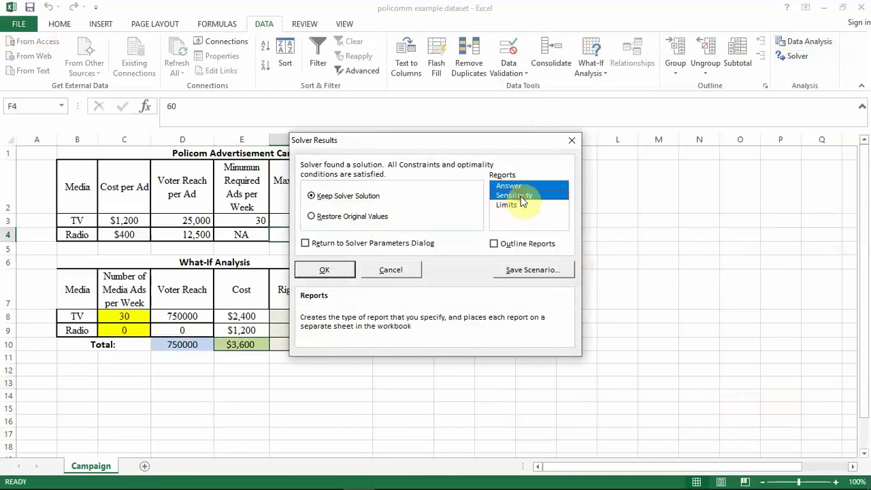
pyautogui.click(514, 208)
pyautogui.click(324, 270)
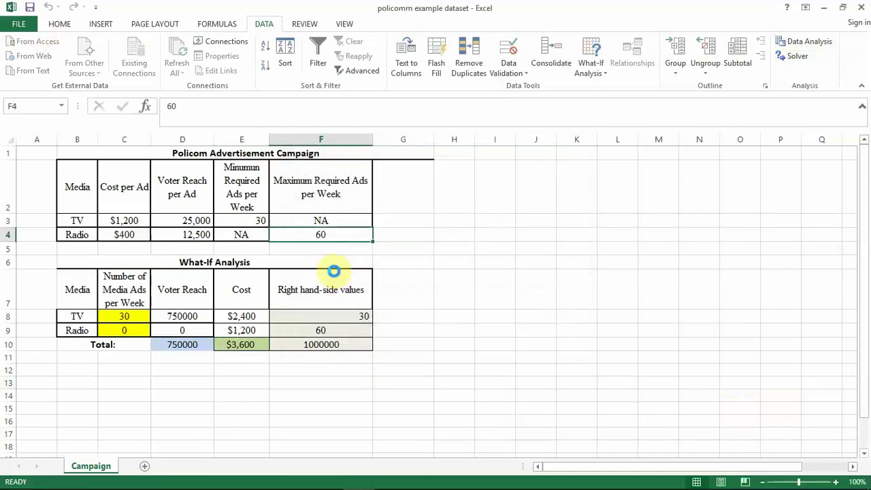
pyautogui.click(395, 382)
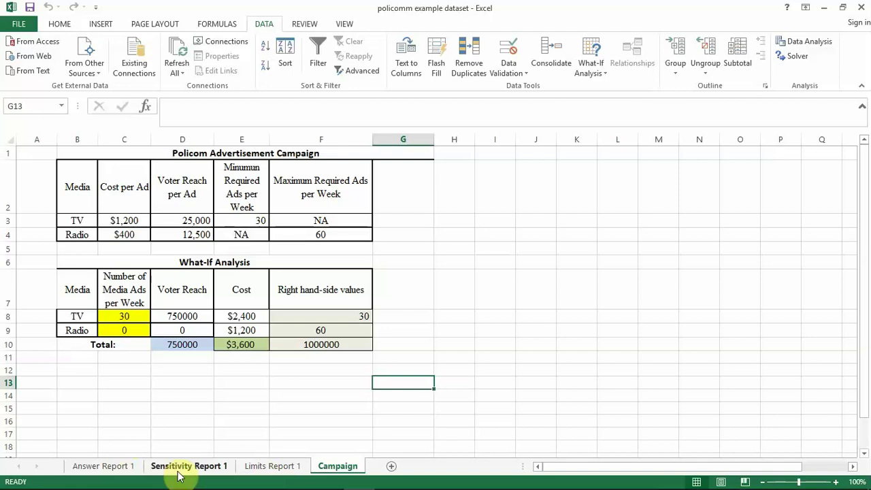
pyautogui.click(176, 405)
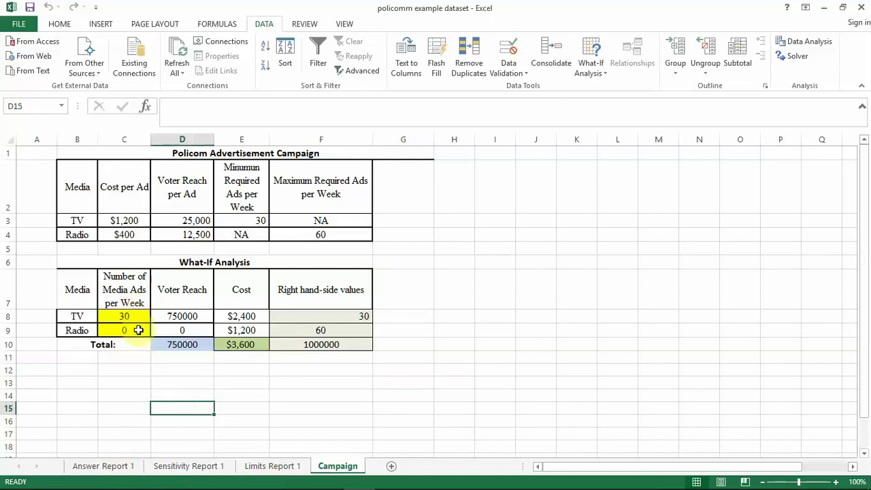
# - Examine Answer Report 1 for the final TV and Radio ad counts, the constraints and the final total cost
pyautogui.click(123, 470)
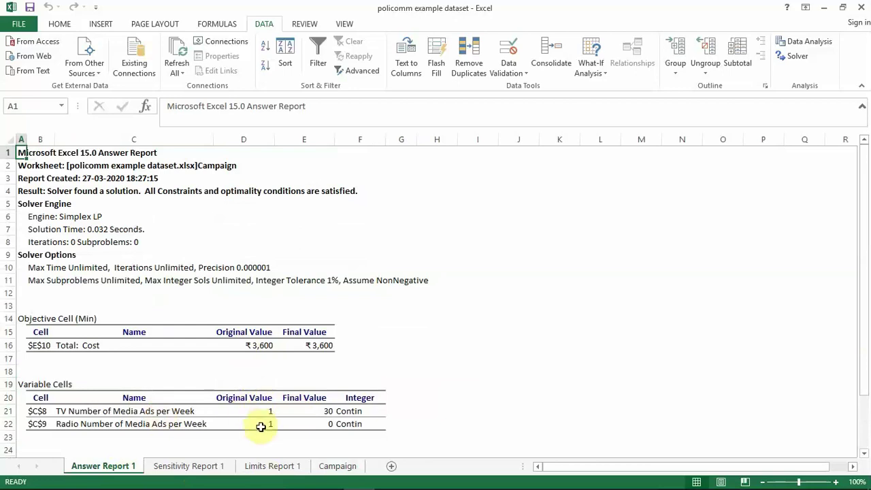
pyautogui.click(311, 413)
pyautogui.click(312, 423)
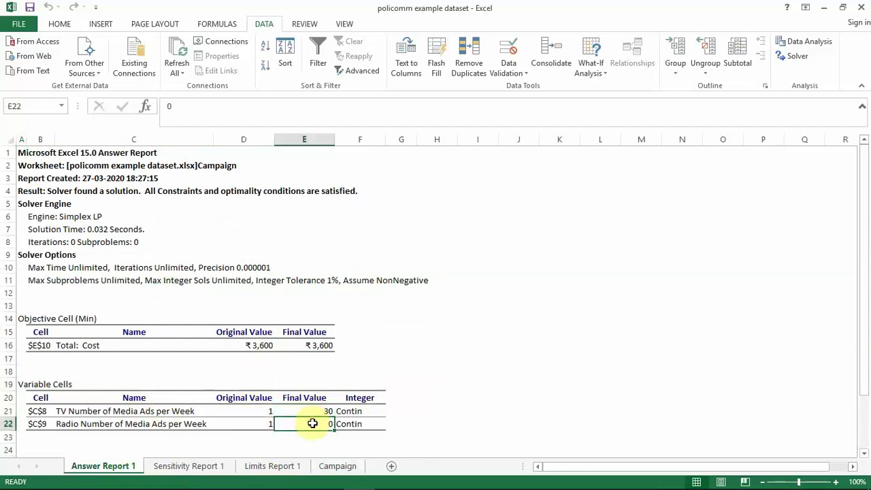
pyautogui.moveTo(868, 347); pyautogui.dragTo(868, 411)
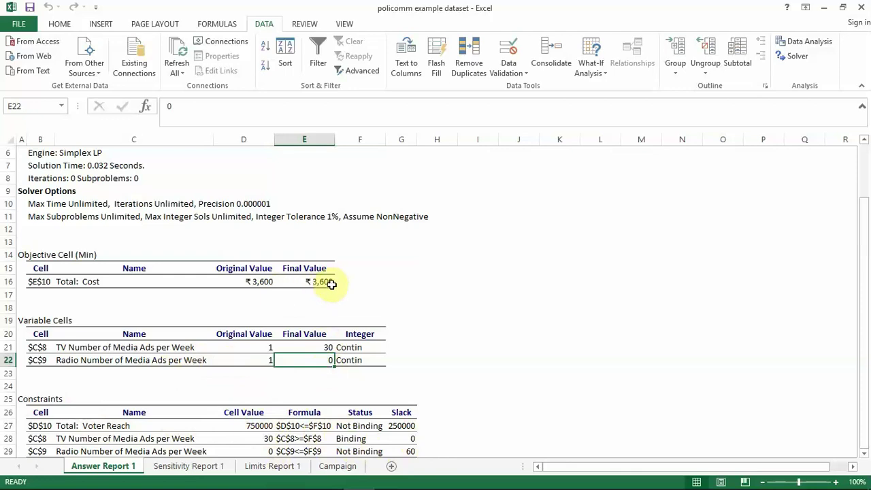
pyautogui.press('Up')
pyautogui.press('Up')
pyautogui.press('Up')
pyautogui.press('Up')
pyautogui.press('Up')
pyautogui.press('Up')
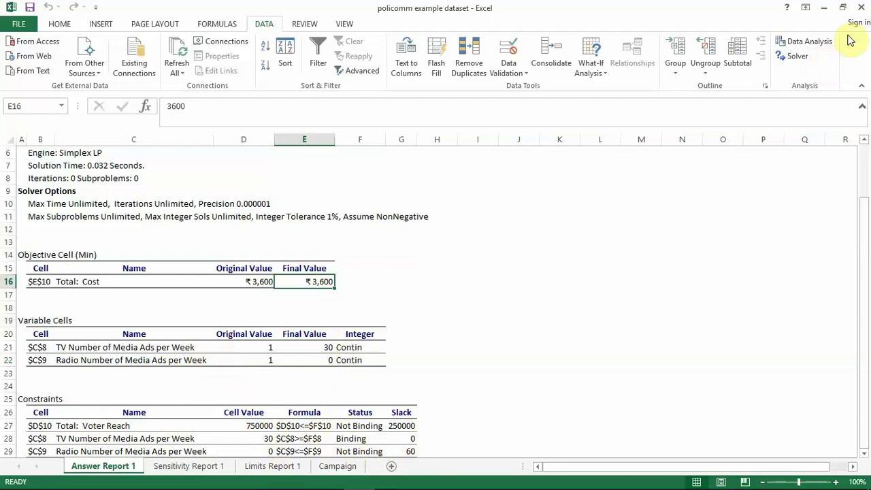
# - On the Campaign sheet, replace the fixed TV cost in E8 with the formula =C8*C3
pyautogui.click(337, 467)
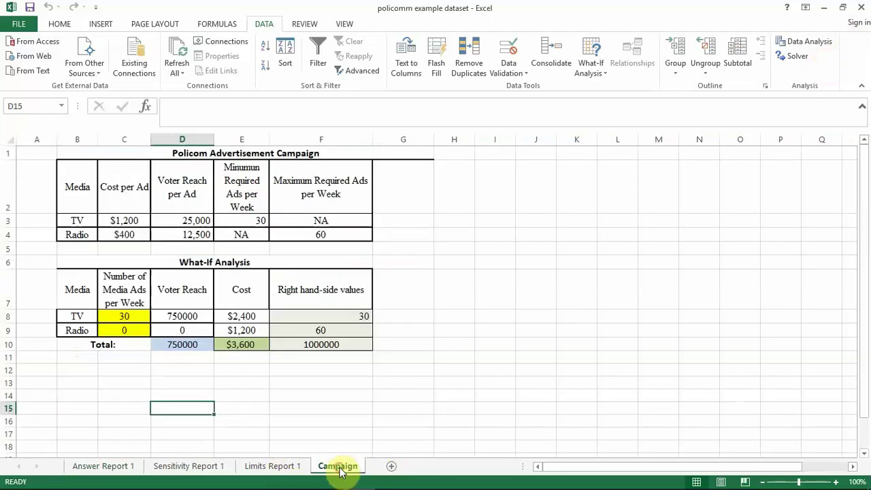
pyautogui.click(245, 344)
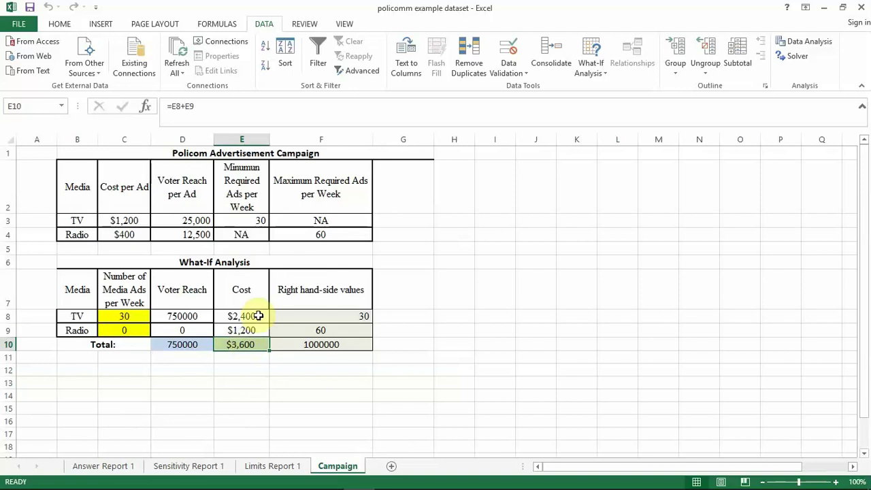
pyautogui.click(258, 316)
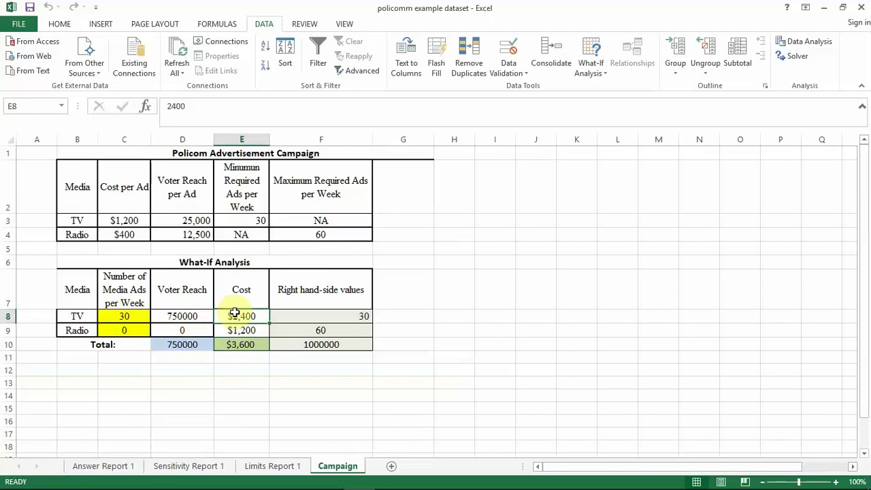
pyautogui.click(165, 106)
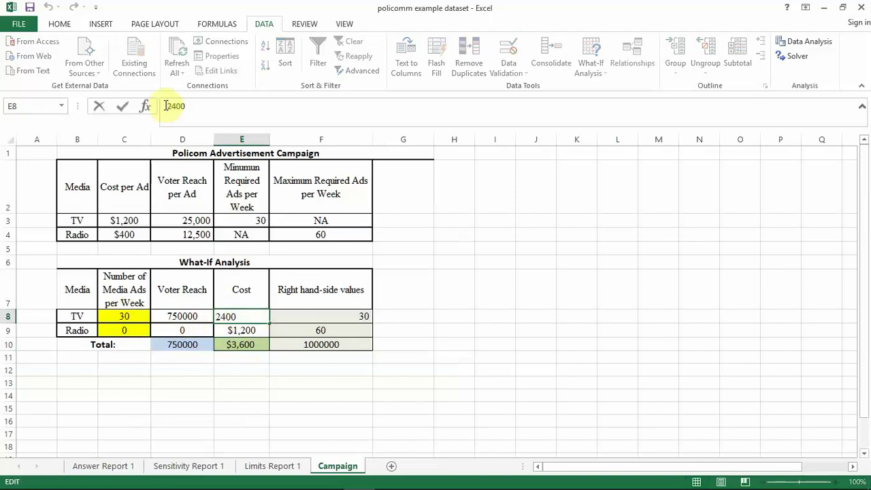
pyautogui.write('-')
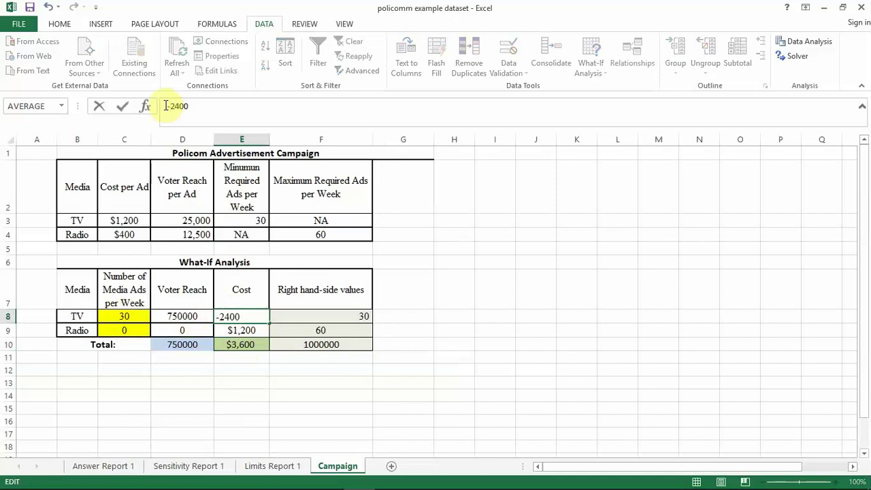
pyautogui.press('BackSpace')
pyautogui.write('=')
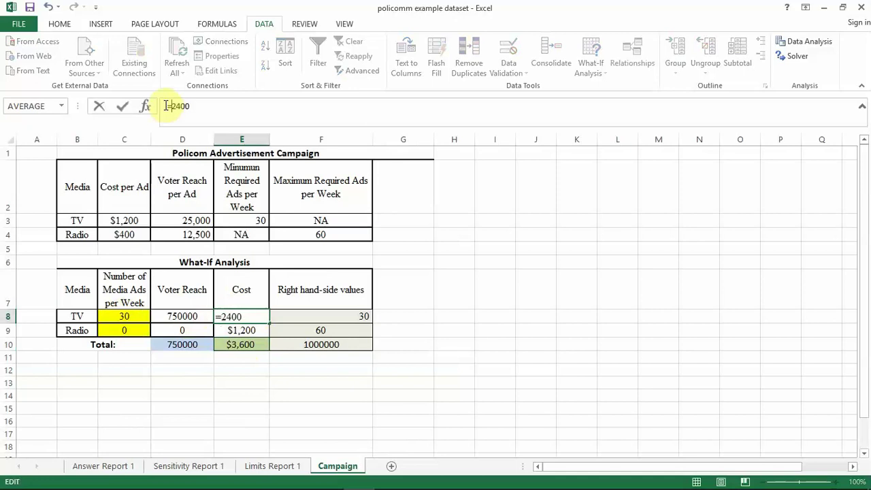
pyautogui.doubleClick(209, 110)
pyautogui.press('Delete')
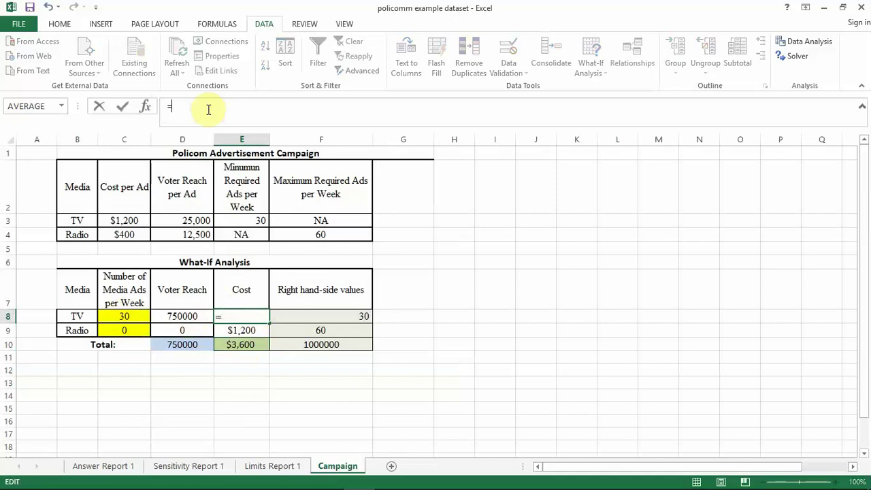
pyautogui.click(127, 316)
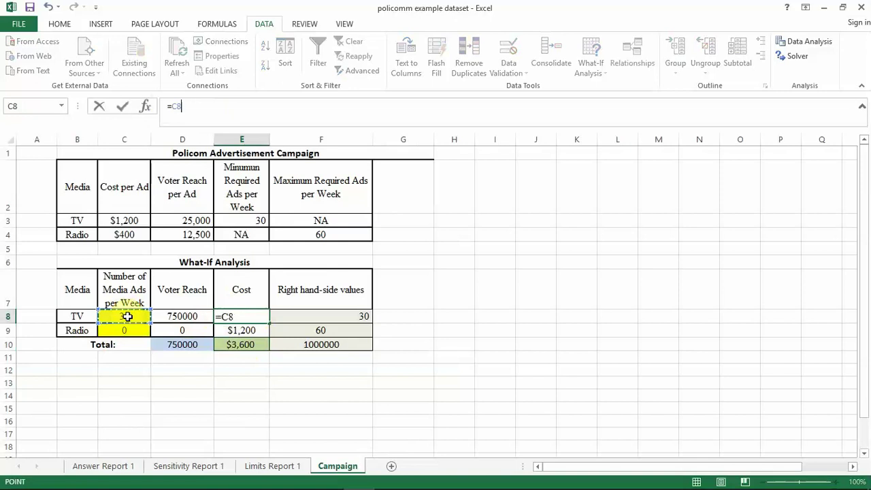
pyautogui.write('*')
pyautogui.click(134, 219)
pyautogui.press('Return')
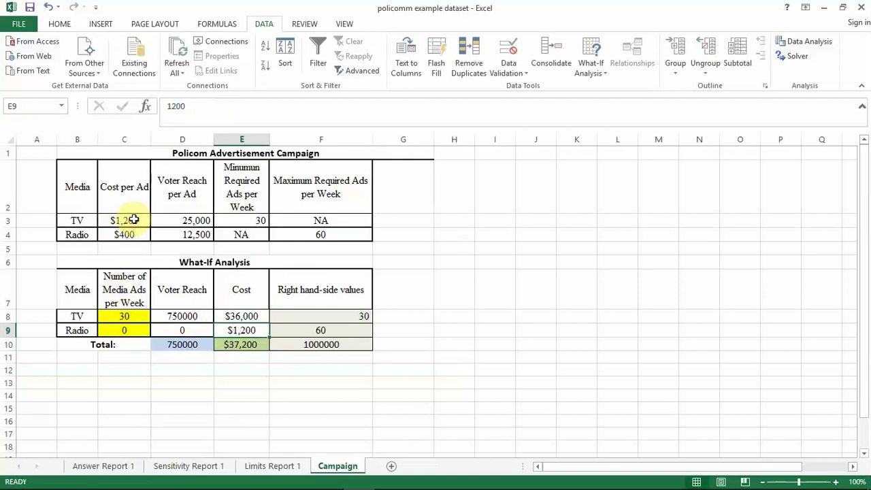
# - Replace the fixed Radio cost in E9 with the formula =C9*C4
pyautogui.write('=')
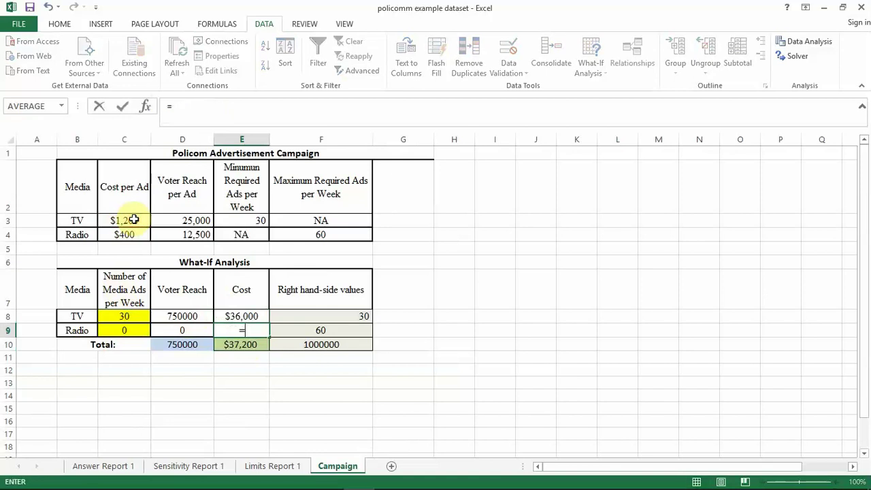
pyautogui.click(125, 332)
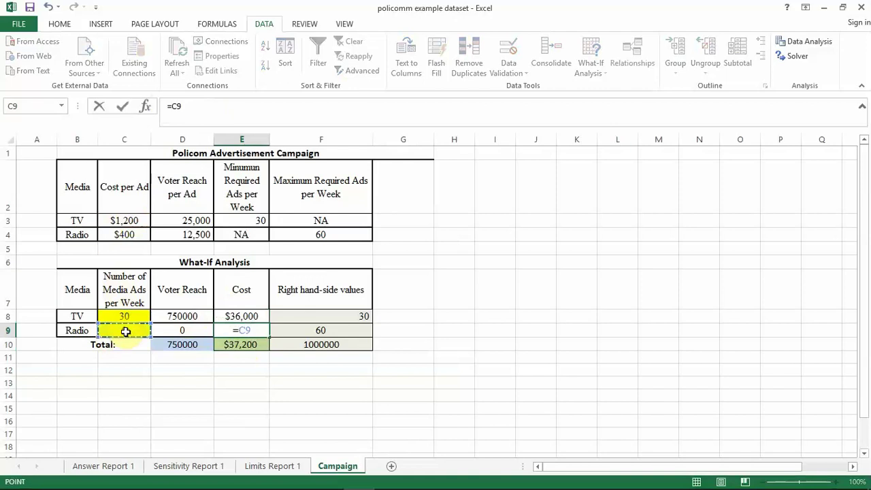
pyautogui.write('*')
pyautogui.click(136, 236)
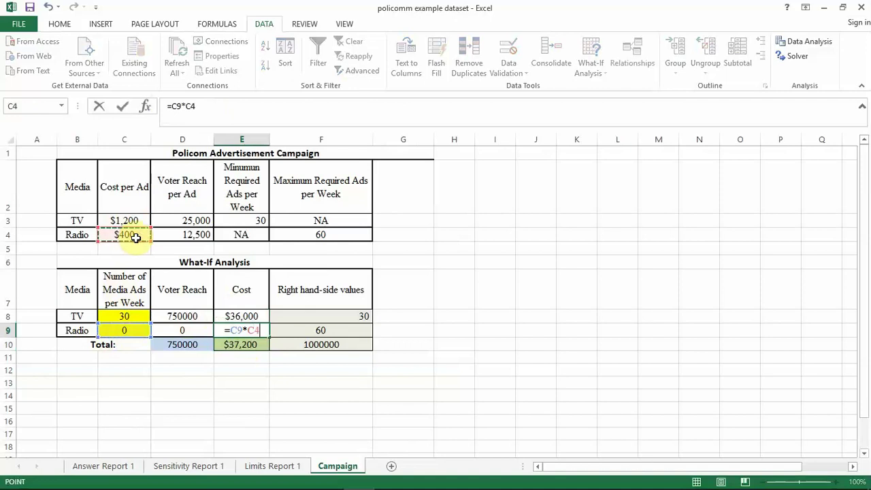
pyautogui.press('Return')
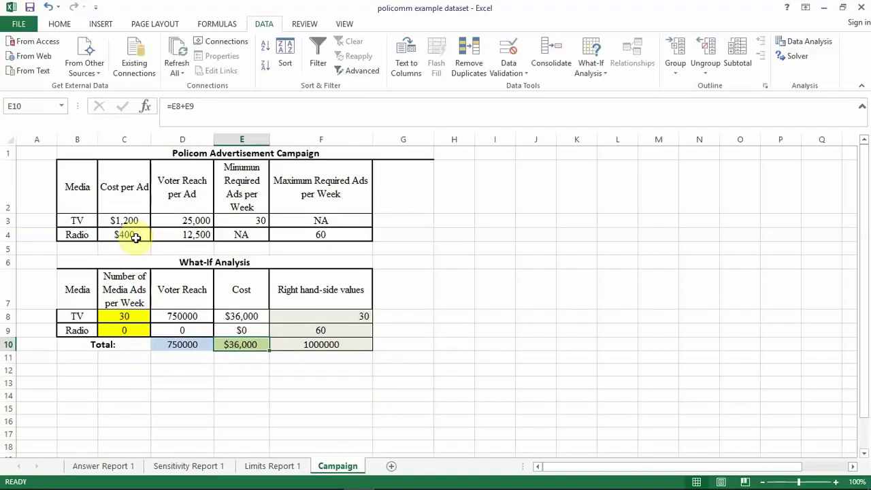
# - Solve the corrected cost model again, keeping the solution and producing new Answer, Sensitivity and Limits reports
pyautogui.click(797, 56)
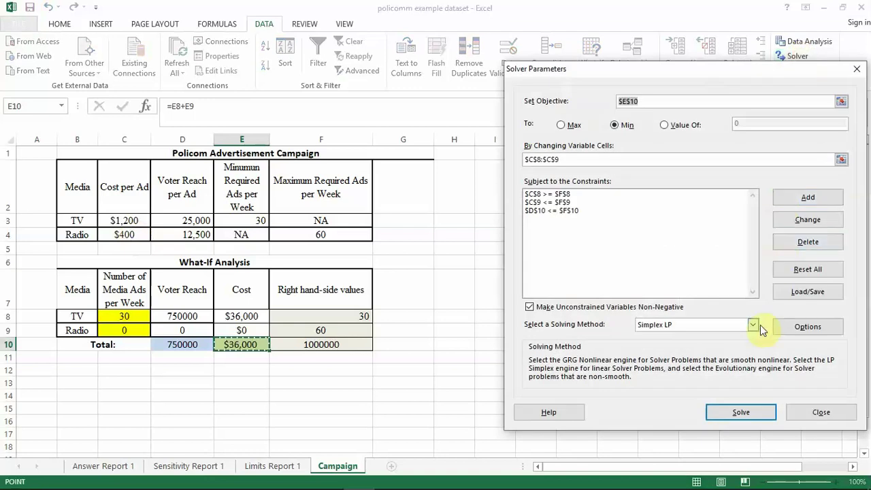
pyautogui.click(741, 414)
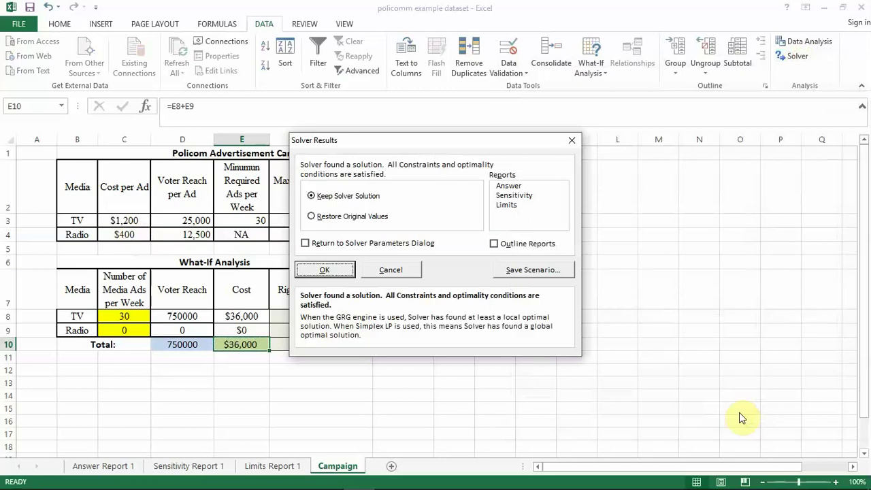
pyautogui.click(524, 188)
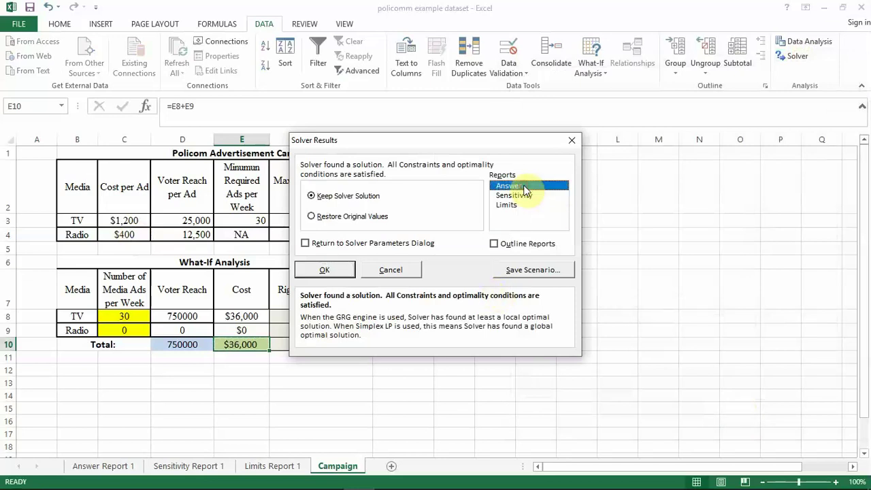
pyautogui.hotkey('shift', 'Down')
pyautogui.hotkey('shift', 'Down')
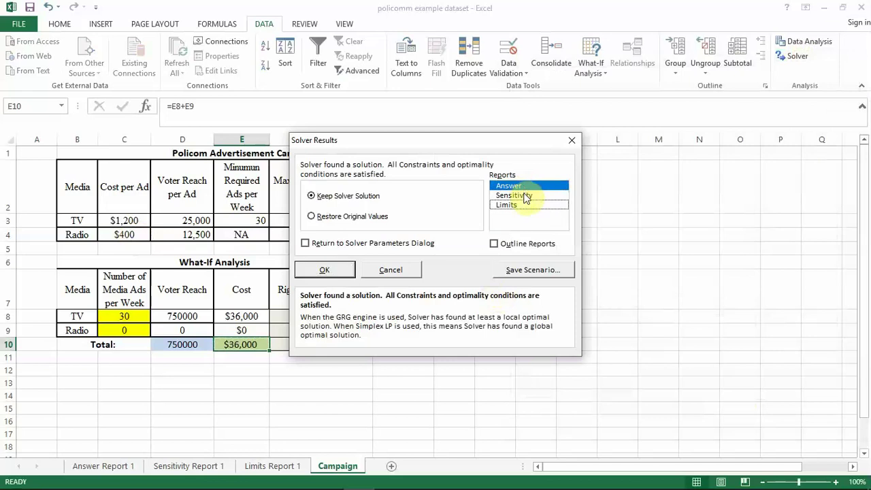
pyautogui.keyDown('shift'); pyautogui.click(521, 197); pyautogui.keyUp('shift')
pyautogui.keyDown('shift'); pyautogui.click(522, 207); pyautogui.keyUp('shift')
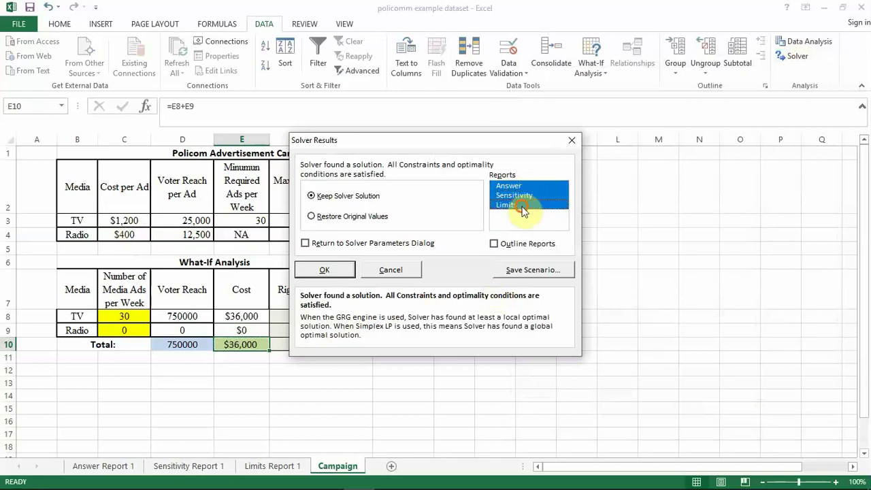
pyautogui.click(340, 269)
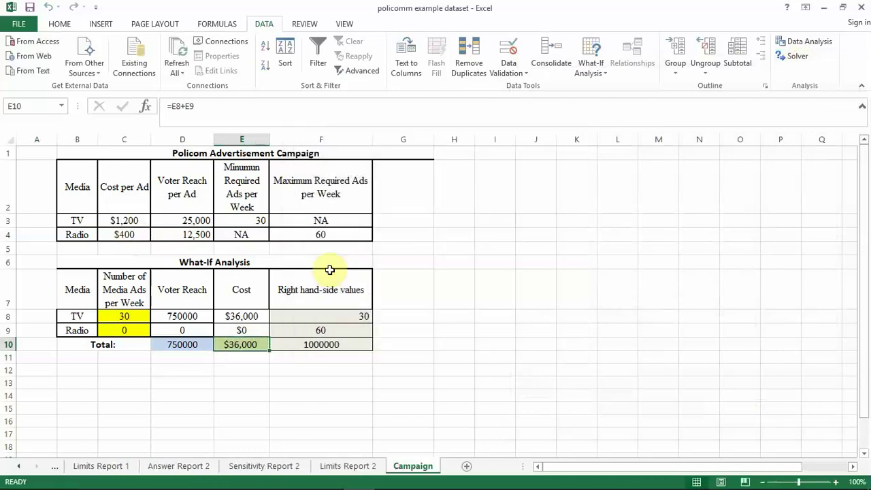
pyautogui.click(255, 330)
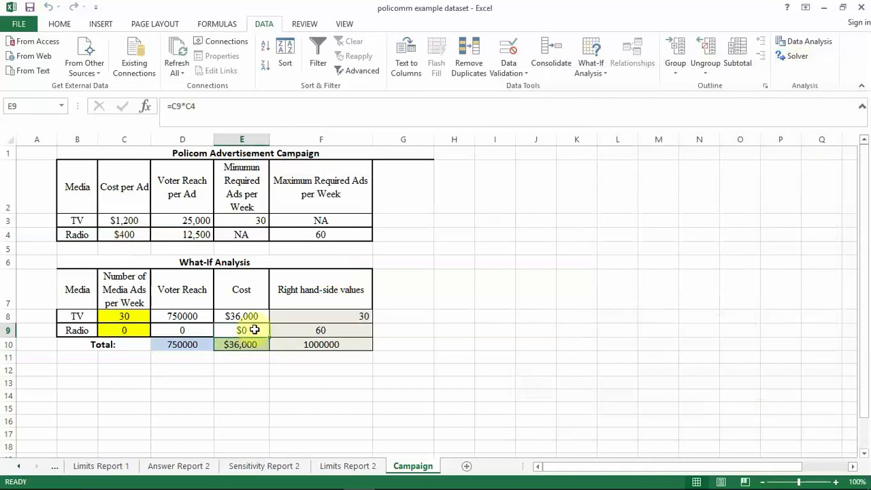
# - Check the total cost formula in E10, then compare the objective cell's final value between Answer Report 1 and Answer Report 2
pyautogui.click(252, 346)
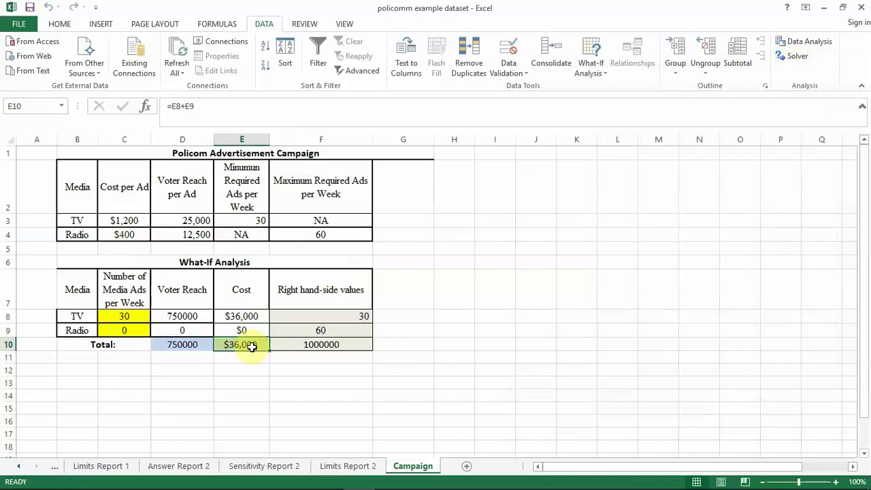
pyautogui.click(20, 468)
pyautogui.click(117, 467)
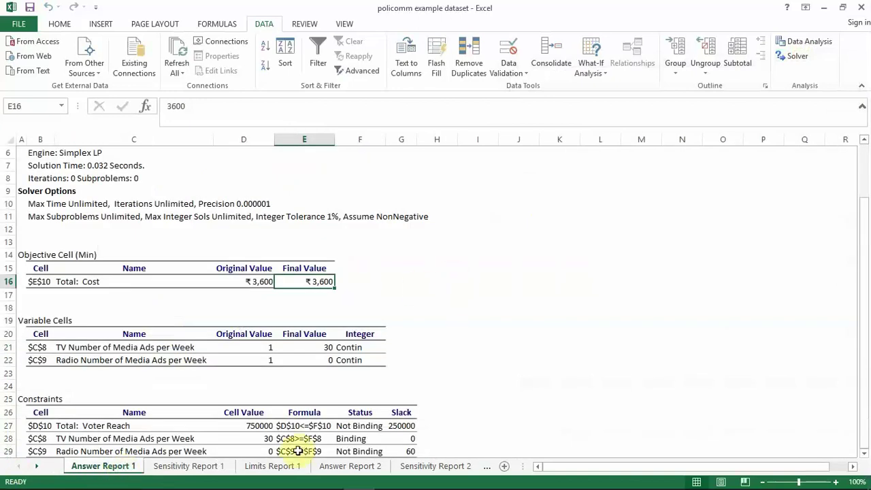
pyautogui.click(360, 468)
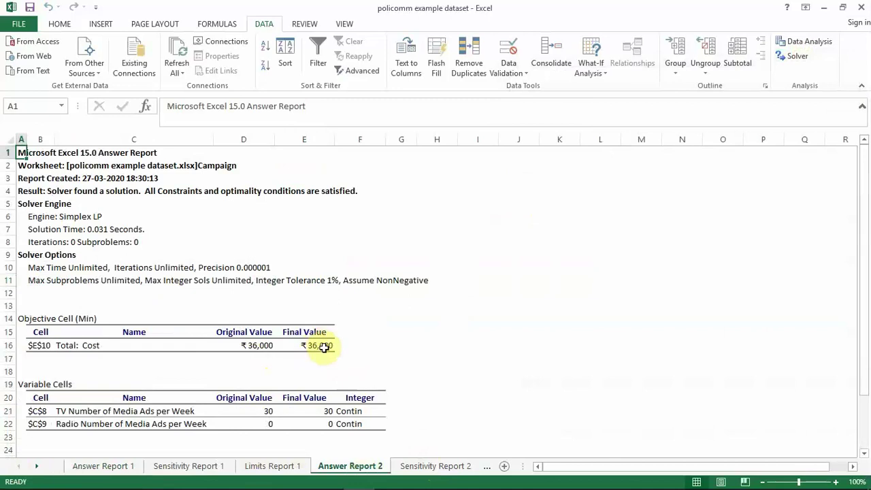
pyautogui.click(402, 368)
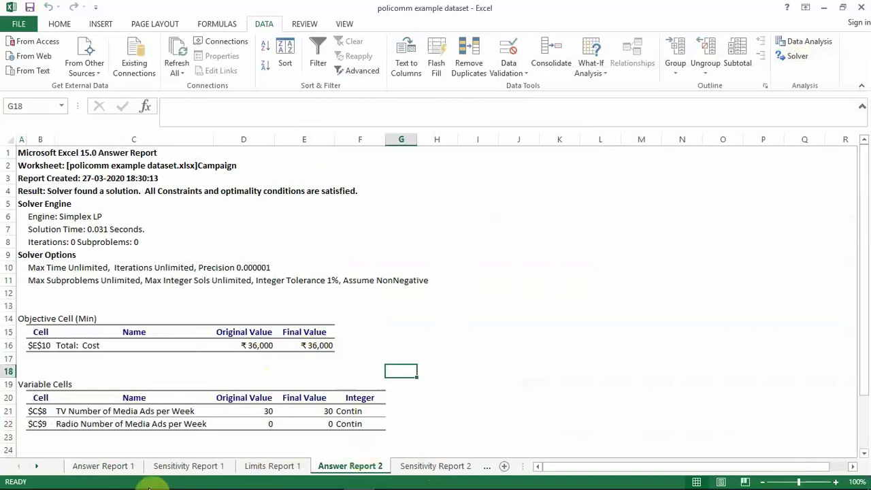
# - Return to the Campaign sheet and review the Solver objective, variable cells and constraints, closing the parameters without solving
pyautogui.moveTo(102, 477)
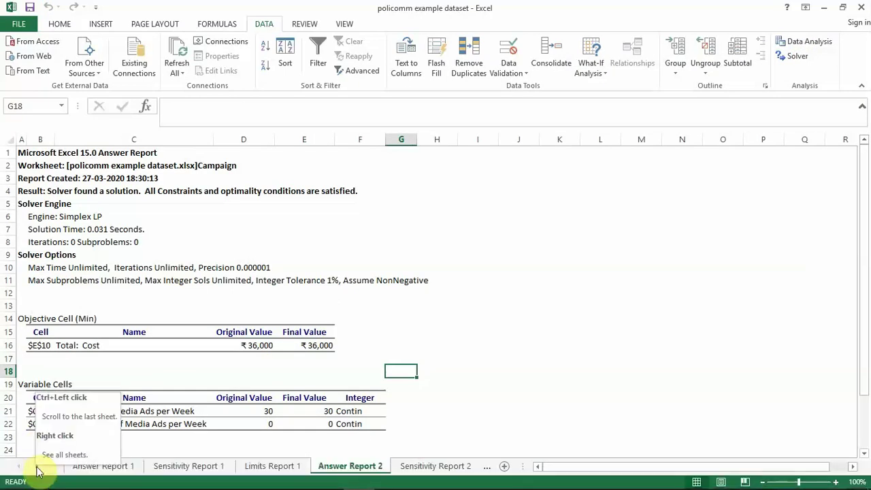
pyautogui.click(38, 468)
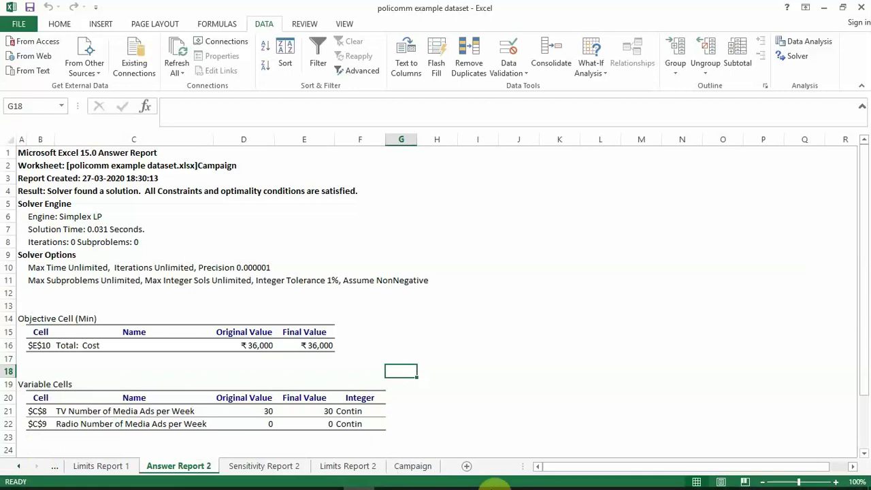
pyautogui.moveTo(463, 461)
pyautogui.click(414, 467)
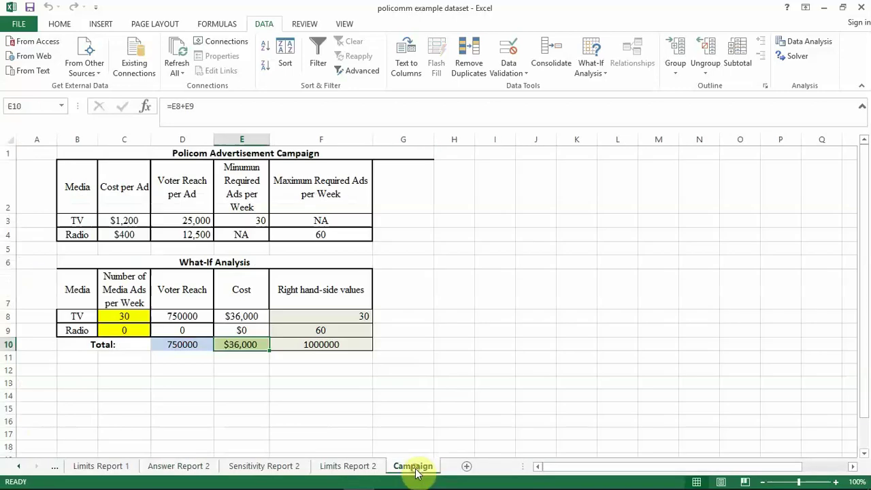
pyautogui.click(797, 57)
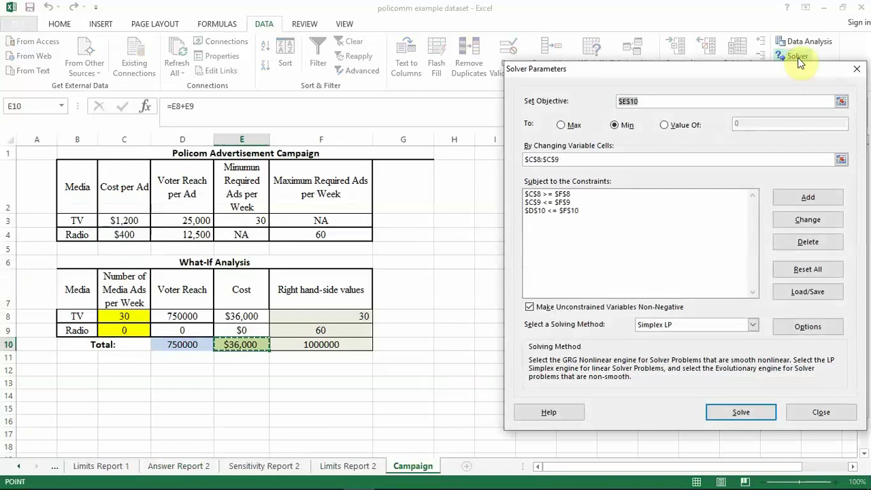
pyautogui.click(856, 72)
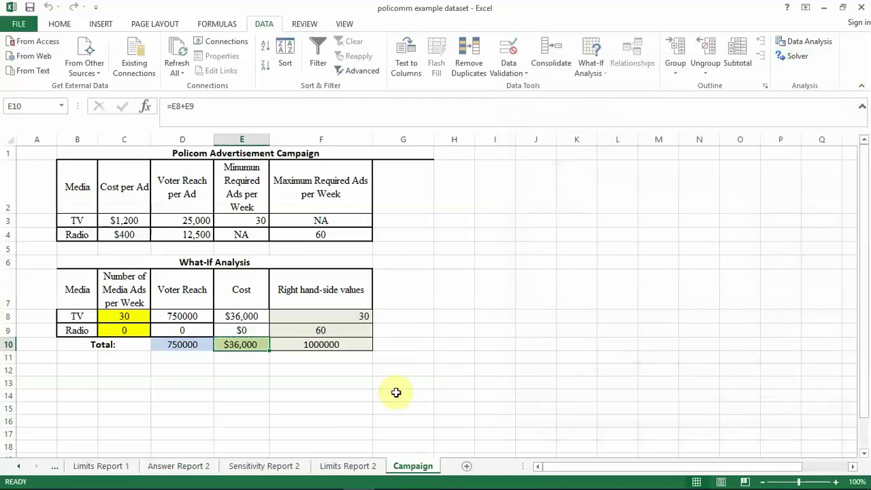
# - Inspect the solved numbers of TV and Radio ads per week in cells C8 and C9
pyautogui.moveTo(329, 482)
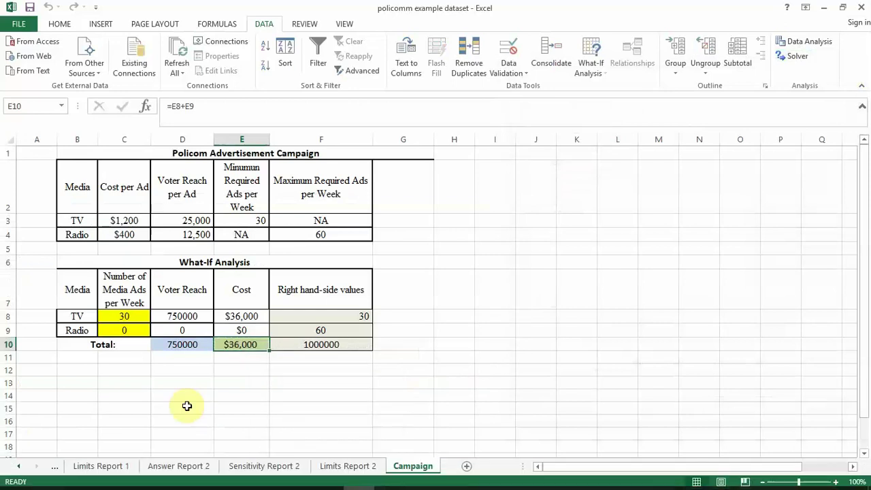
pyautogui.click(136, 319)
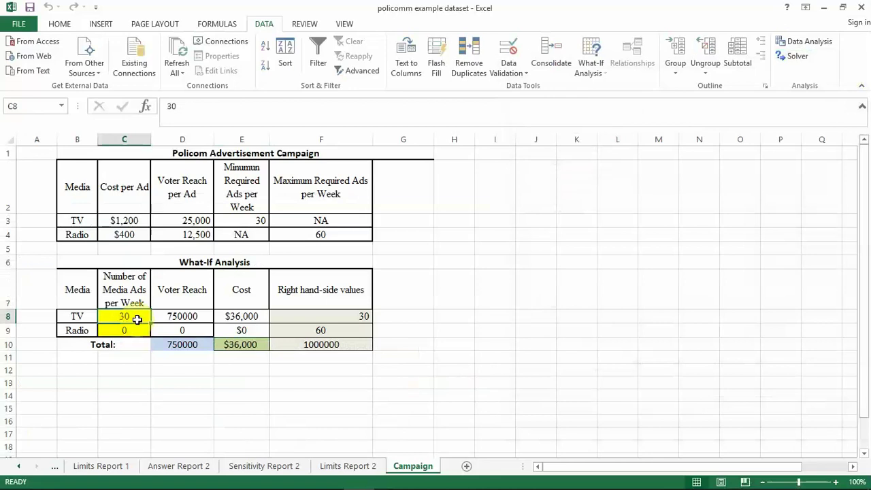
pyautogui.click(136, 330)
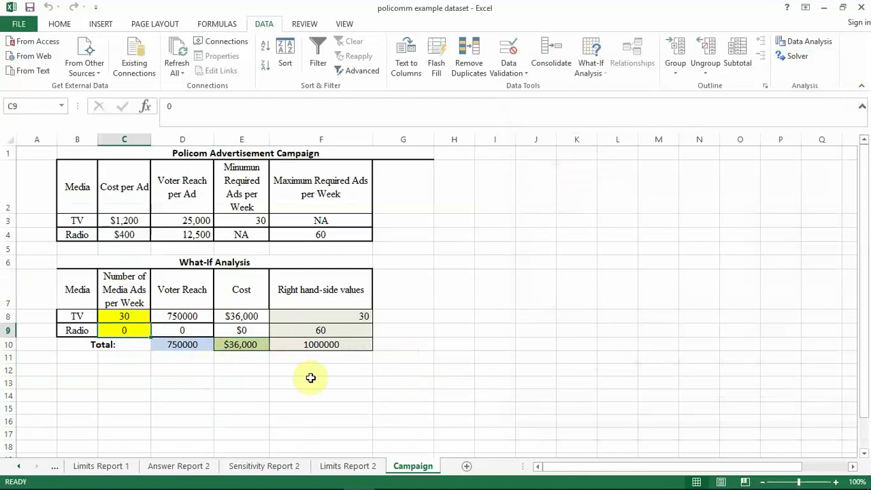
# - Switch to the Solver presentation in PowerPoint and advance from the LP Overall Formulation slide to the Selecting Solver Options slide
pyautogui.moveTo(359, 479)
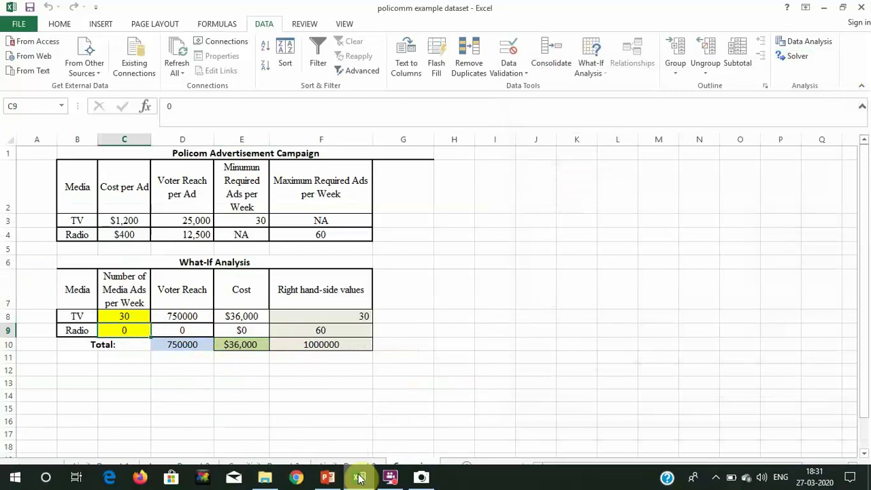
pyautogui.click(326, 479)
pyautogui.click(326, 479)
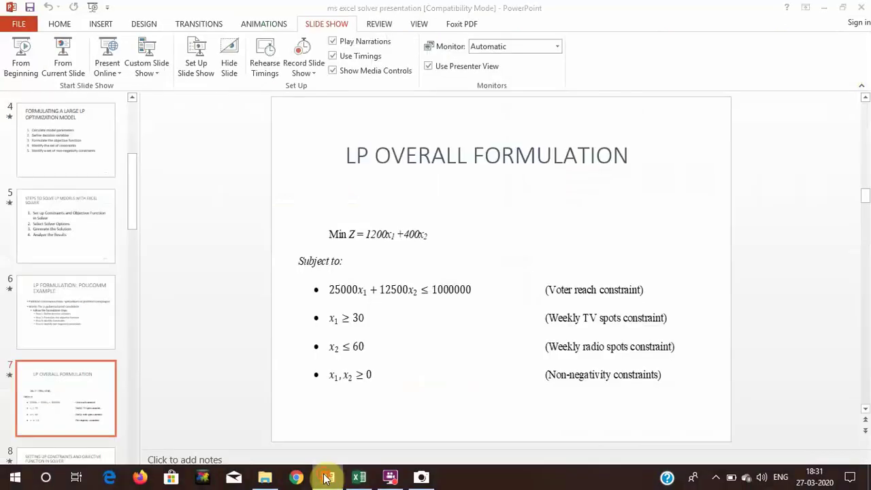
pyautogui.click(326, 479)
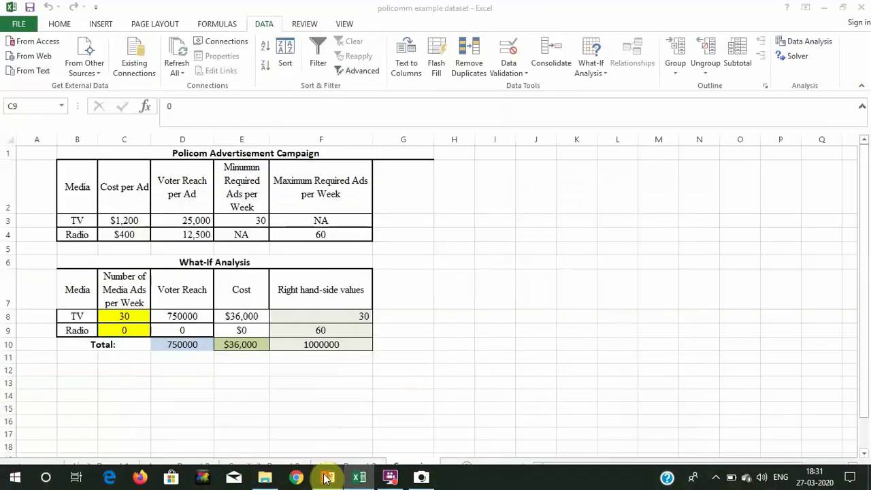
pyautogui.press('Down')
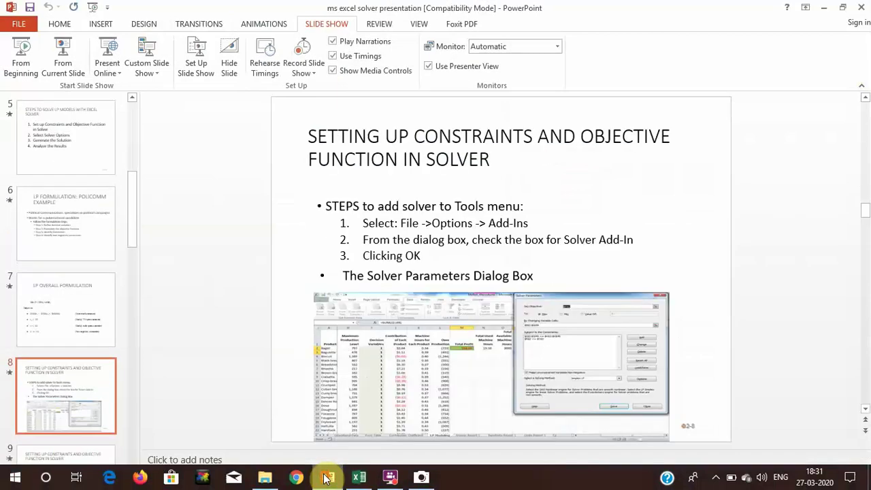
pyautogui.press('Down')
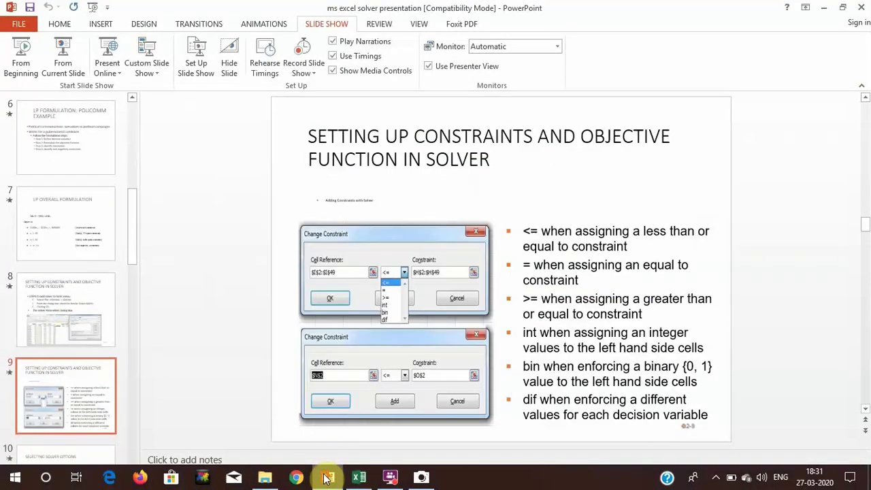
pyautogui.press('Down')
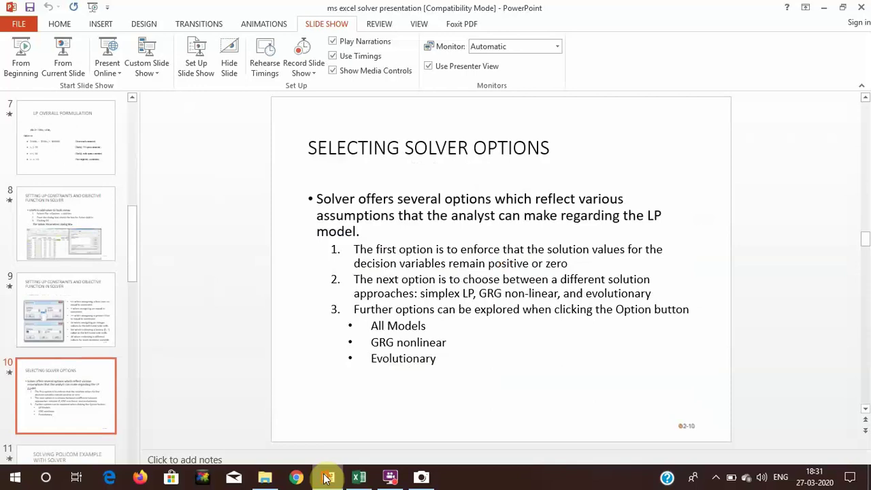